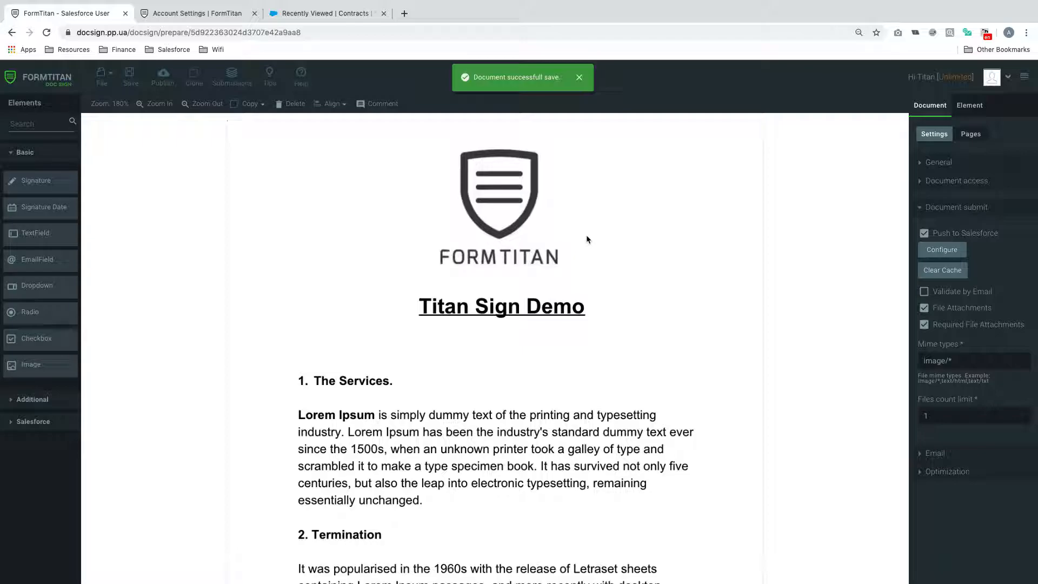
# - Check that the Contract Term field's advanced Tag reads 'Contract Term', then deselect it
pyautogui.scroll(-2, 587, 239)
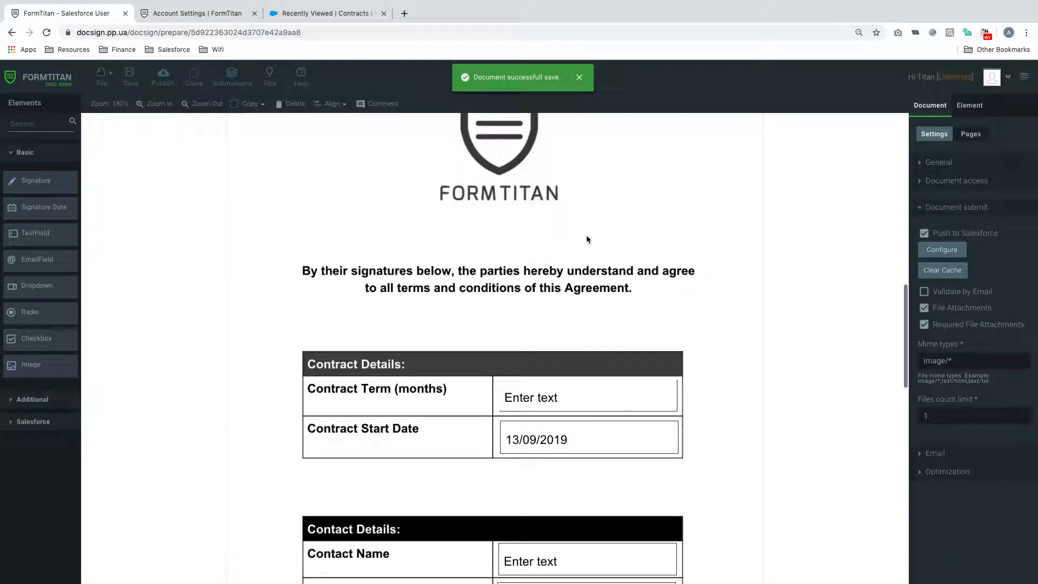
pyautogui.scroll(-2, 587, 239)
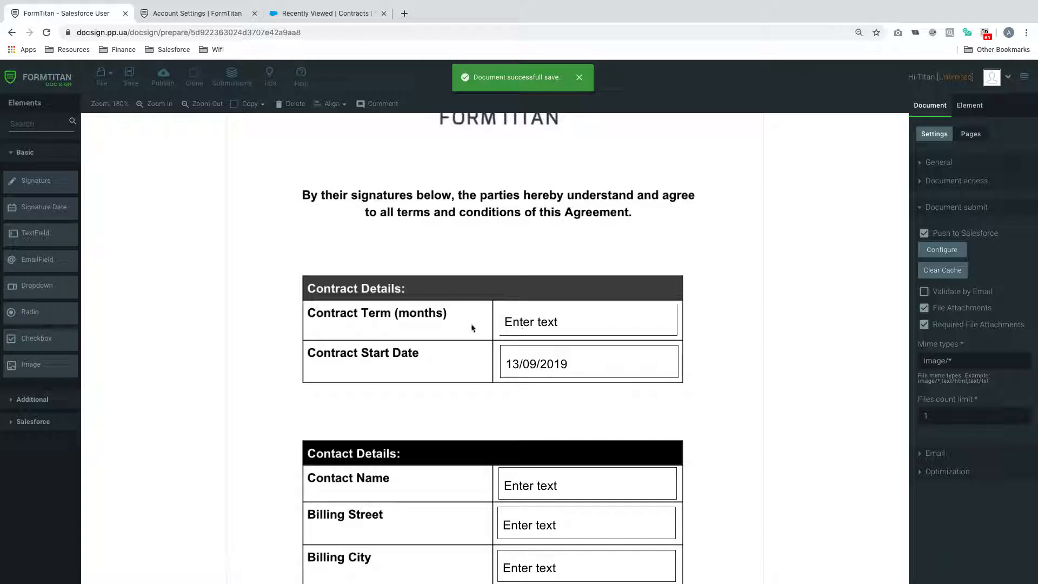
pyautogui.scroll(-5, 517, 427)
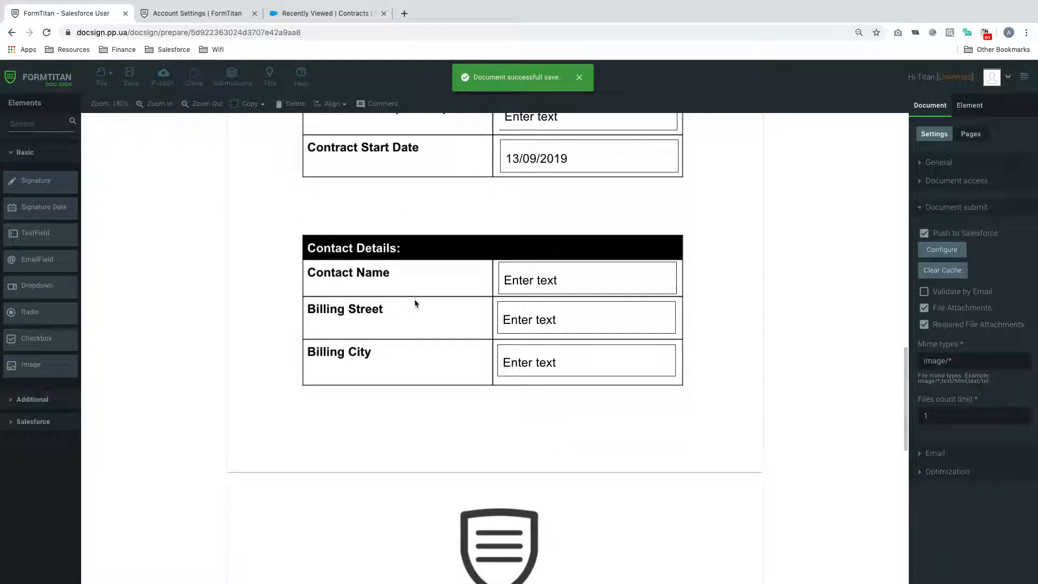
pyautogui.scroll(-5, 426, 356)
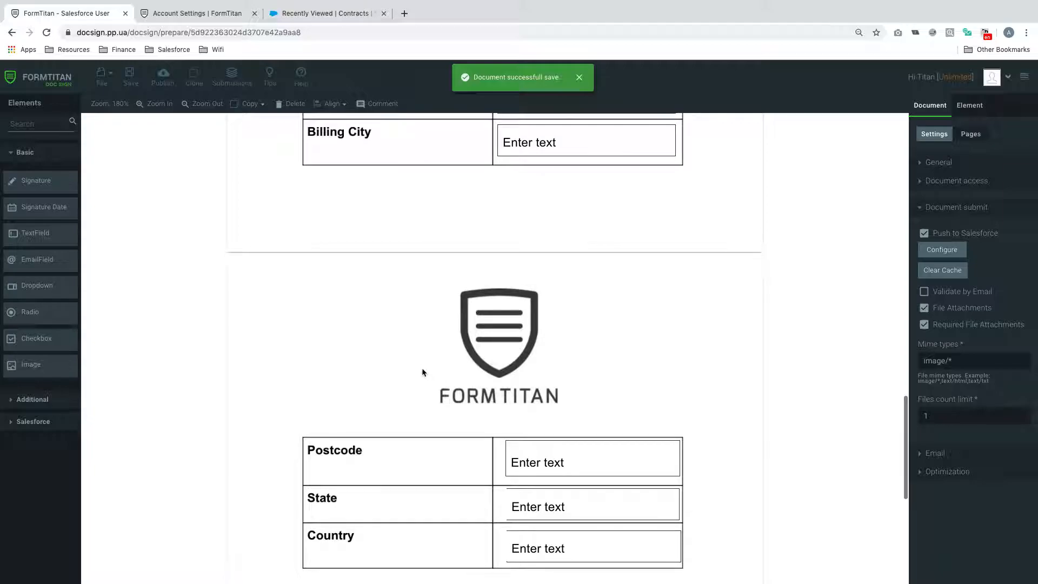
pyautogui.scroll(-9, 390, 481)
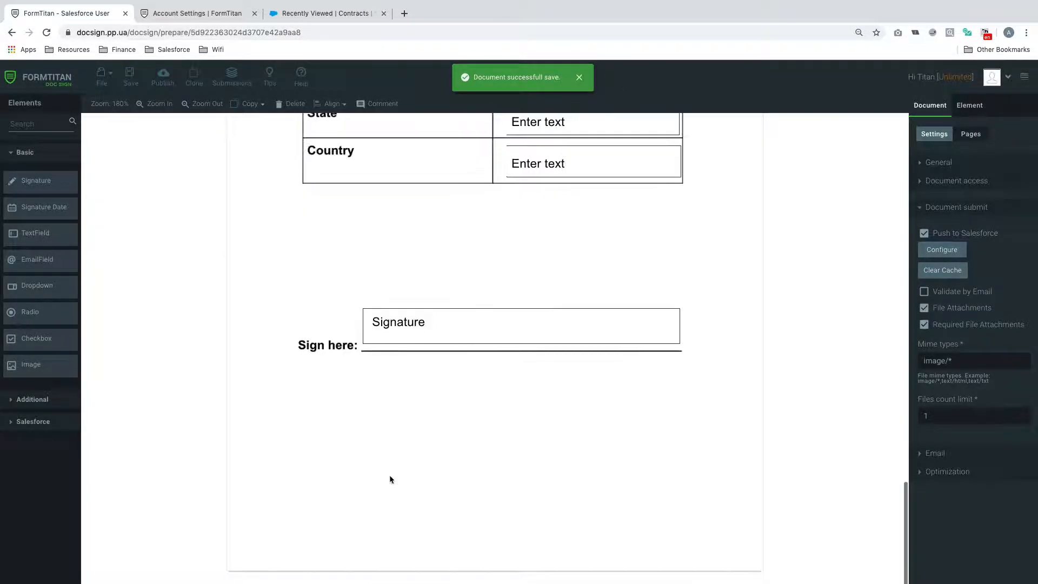
pyautogui.scroll(20, 449, 352)
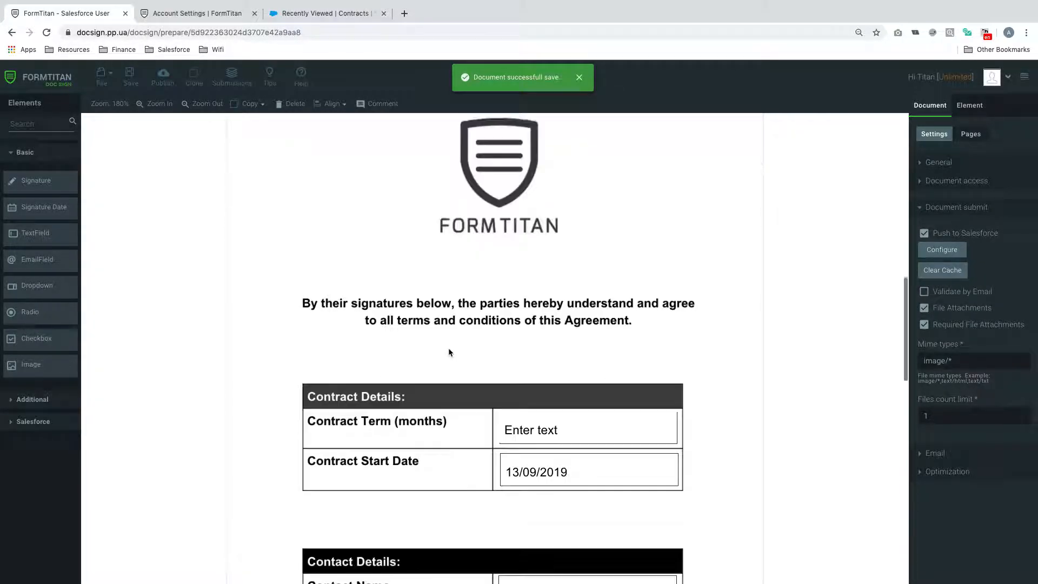
pyautogui.scroll(-1, 448, 351)
pyautogui.click(591, 368)
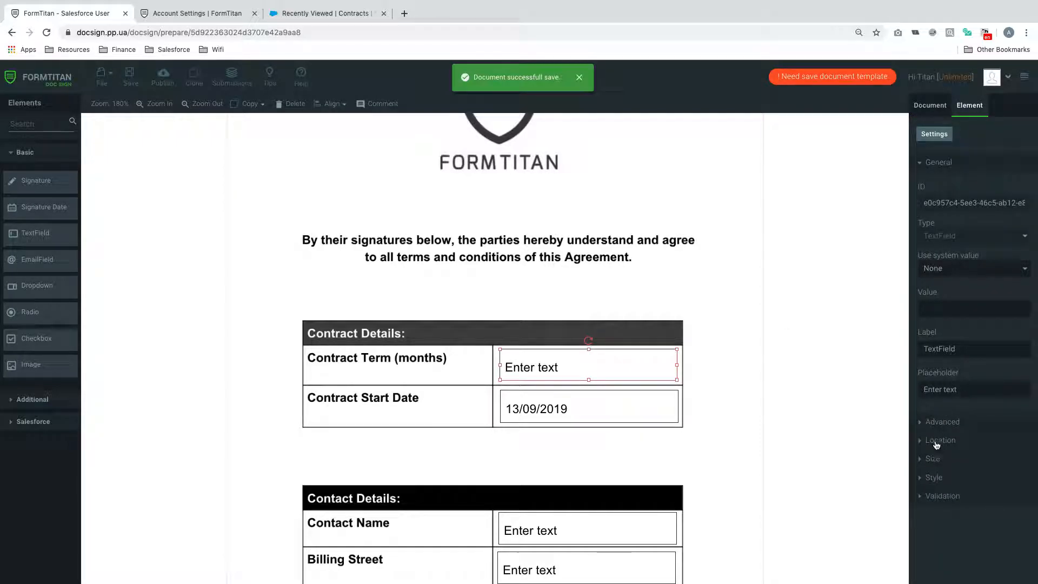
pyautogui.click(939, 422)
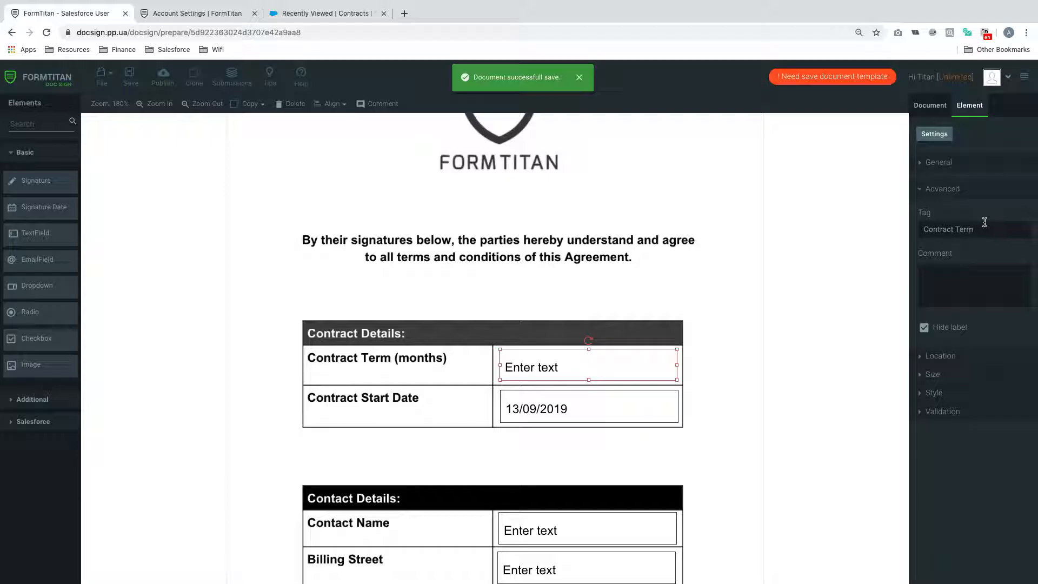
pyautogui.moveTo(981, 229); pyautogui.dragTo(865, 229)
pyautogui.click(758, 352)
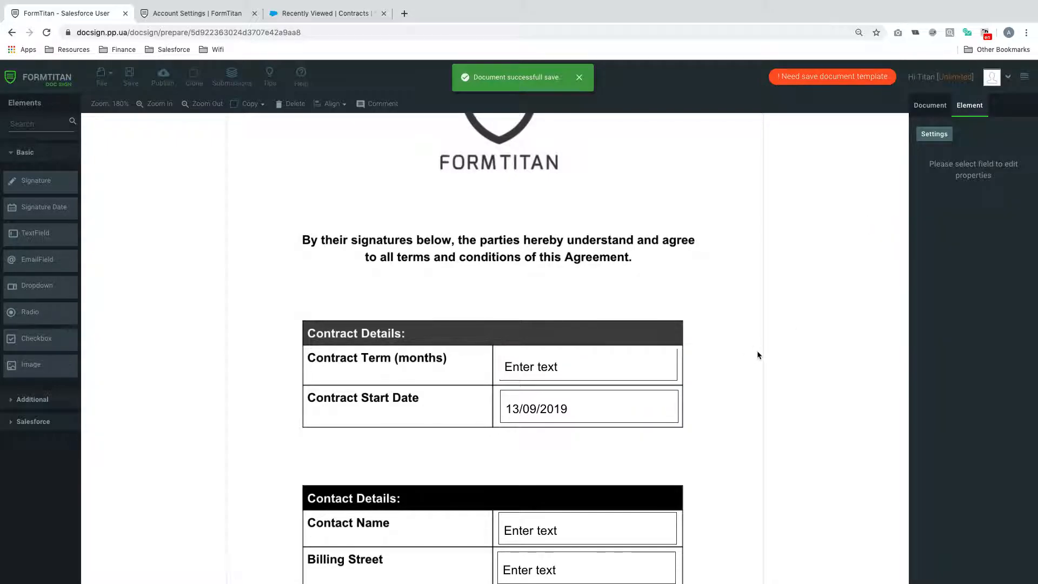
# - Switch to the Document properties panel
pyautogui.scroll(6, 757, 350)
pyautogui.scroll(3, 757, 350)
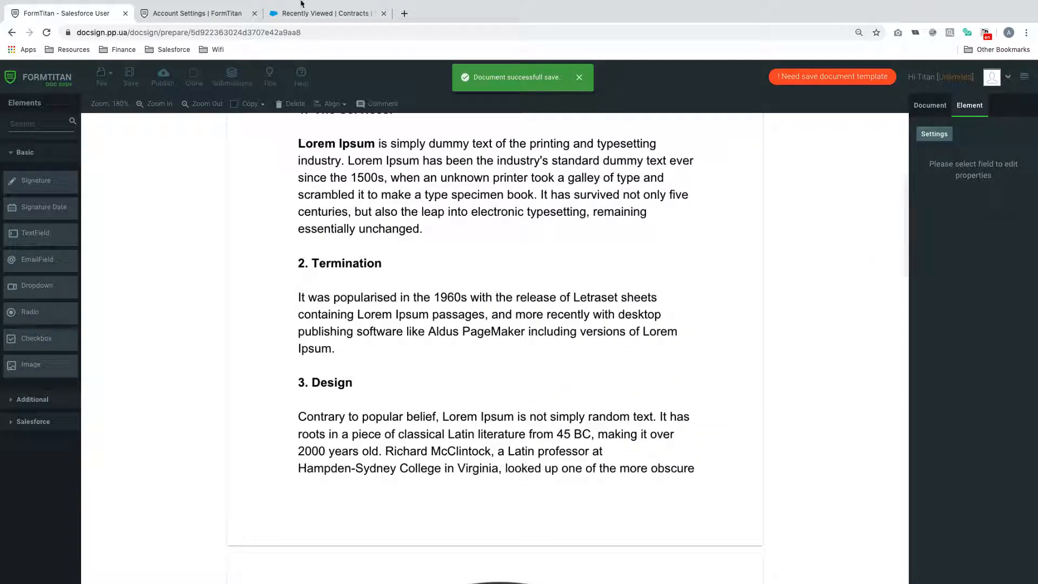
pyautogui.click(320, 13)
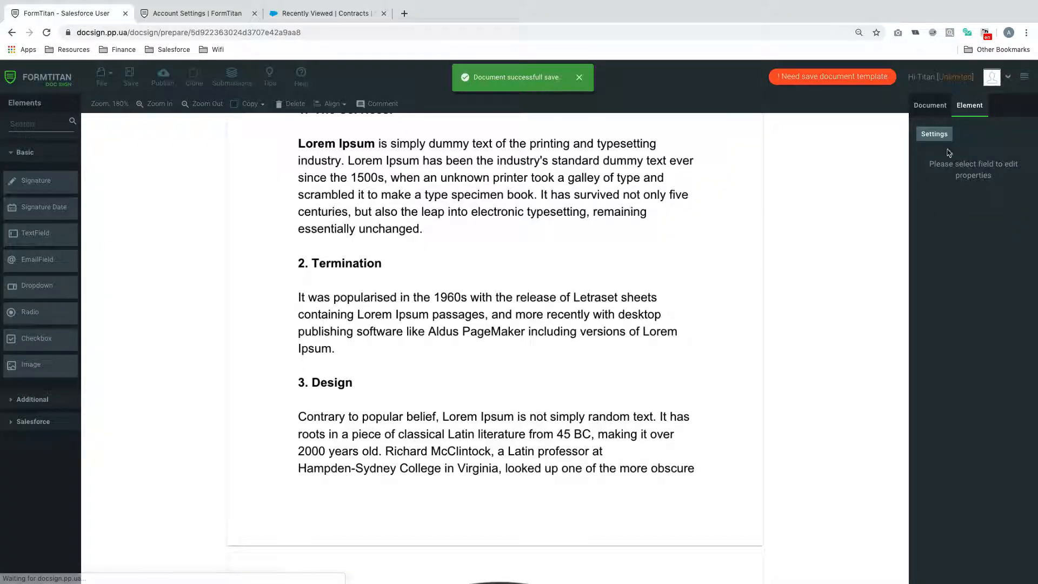
pyautogui.click(929, 108)
# - Enable File Attachments, make them required, and set the allowed mime type to jpeg
pyautogui.click(940, 136)
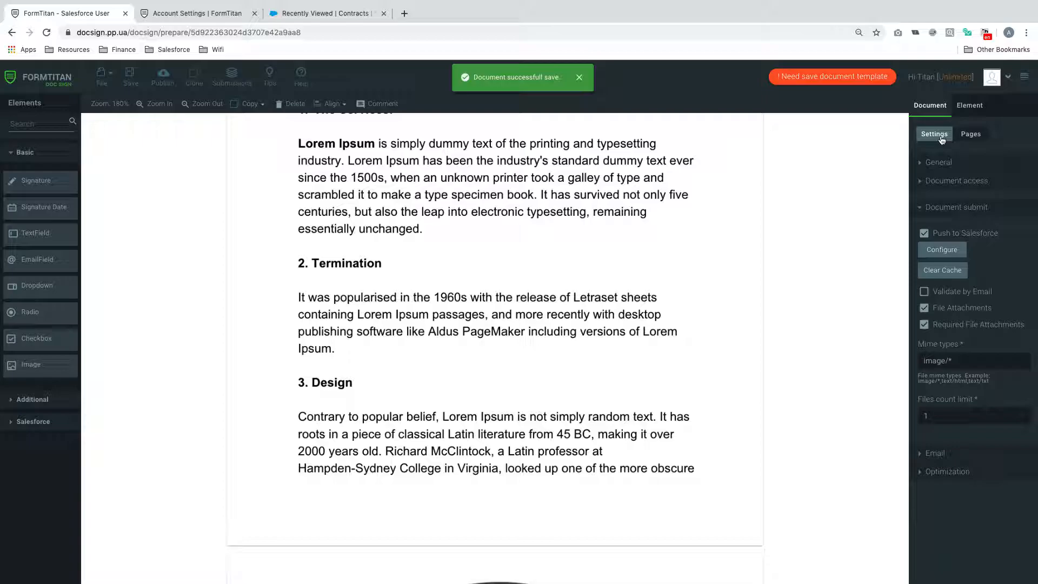
pyautogui.click(924, 308)
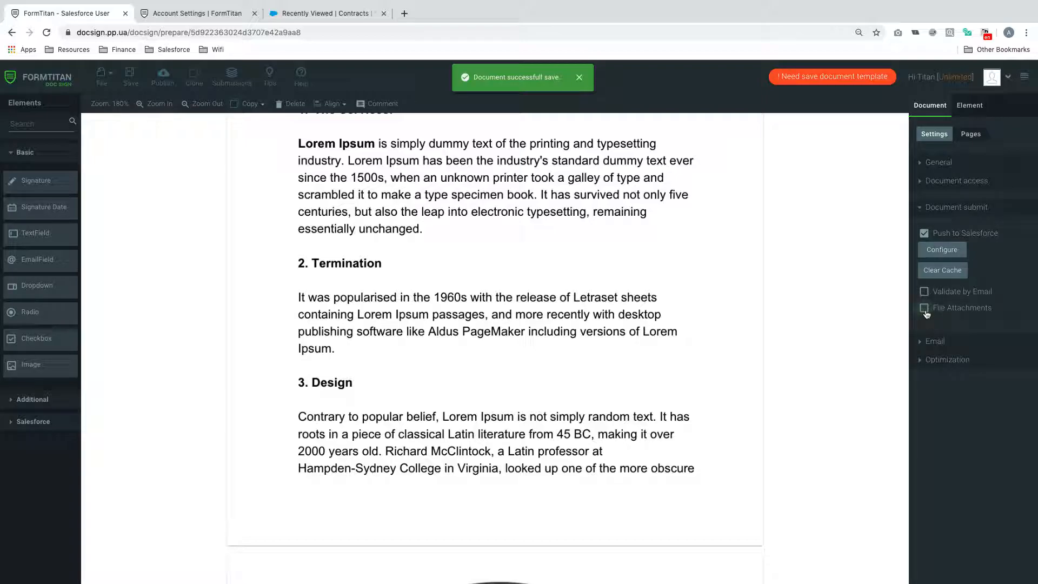
pyautogui.click(925, 311)
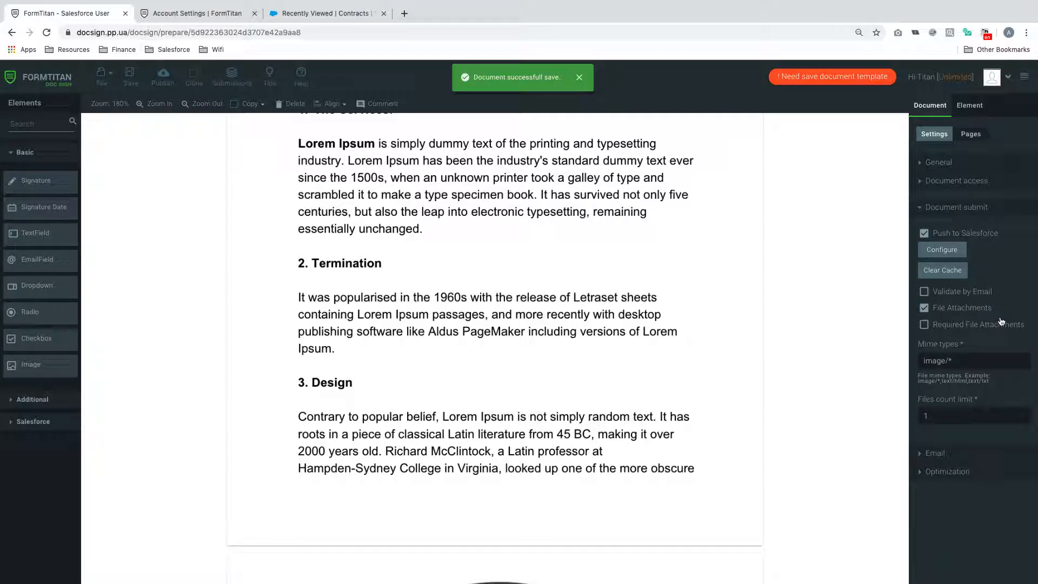
pyautogui.moveTo(942, 422); pyautogui.dragTo(908, 420)
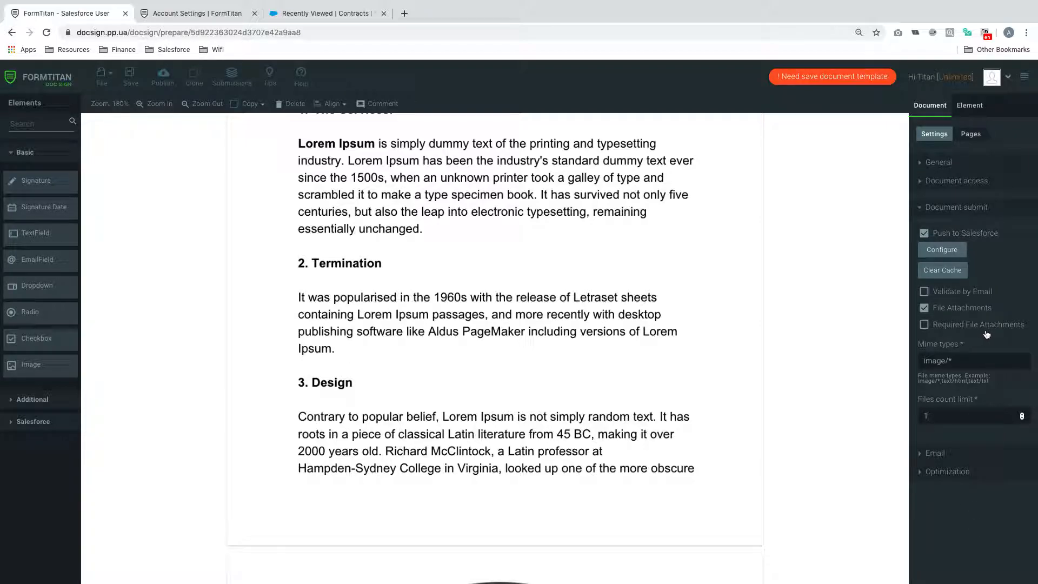
pyautogui.click(925, 326)
pyautogui.click(925, 326)
pyautogui.click(926, 327)
pyautogui.click(973, 362)
pyautogui.write('jpeg')
# - Bring up the Push to Salesforce configuration for creating a Contract
pyautogui.click(943, 208)
pyautogui.click(943, 208)
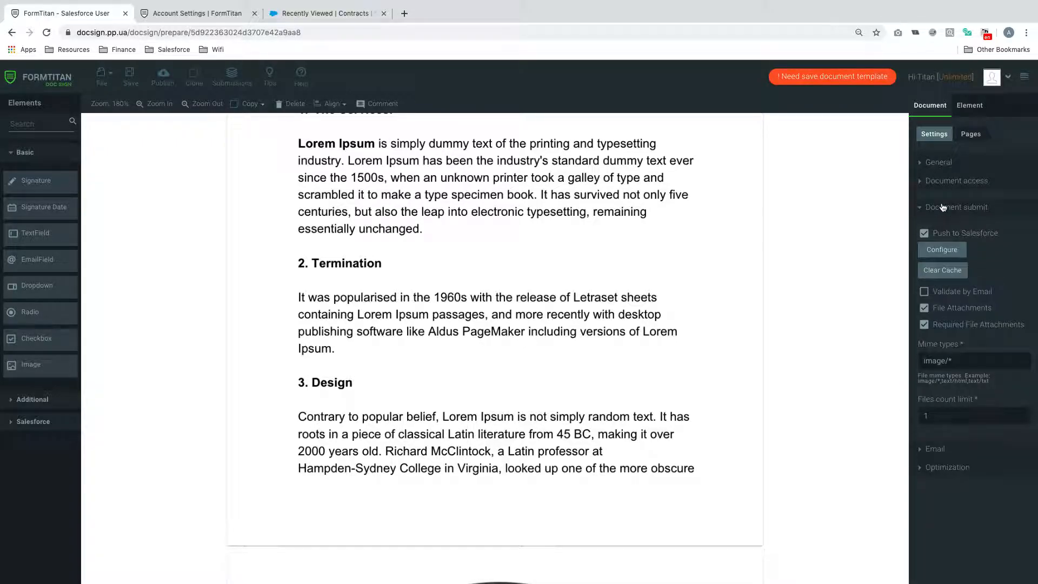
pyautogui.click(944, 250)
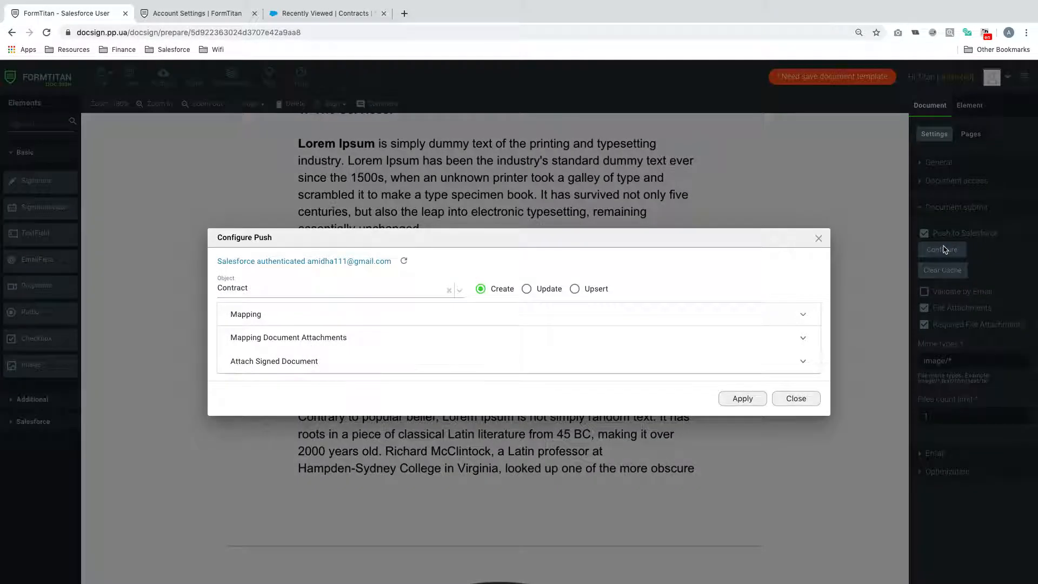
# - Map Salesforce Billing Street and Contact Name to the form's matching fields
pyautogui.click(248, 316)
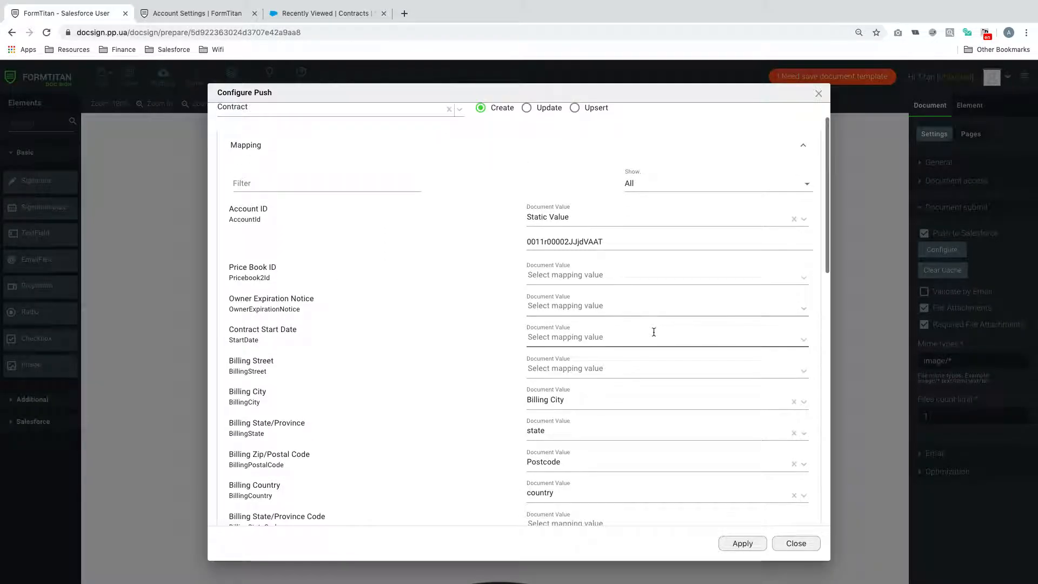
pyautogui.scroll(-3, 569, 249)
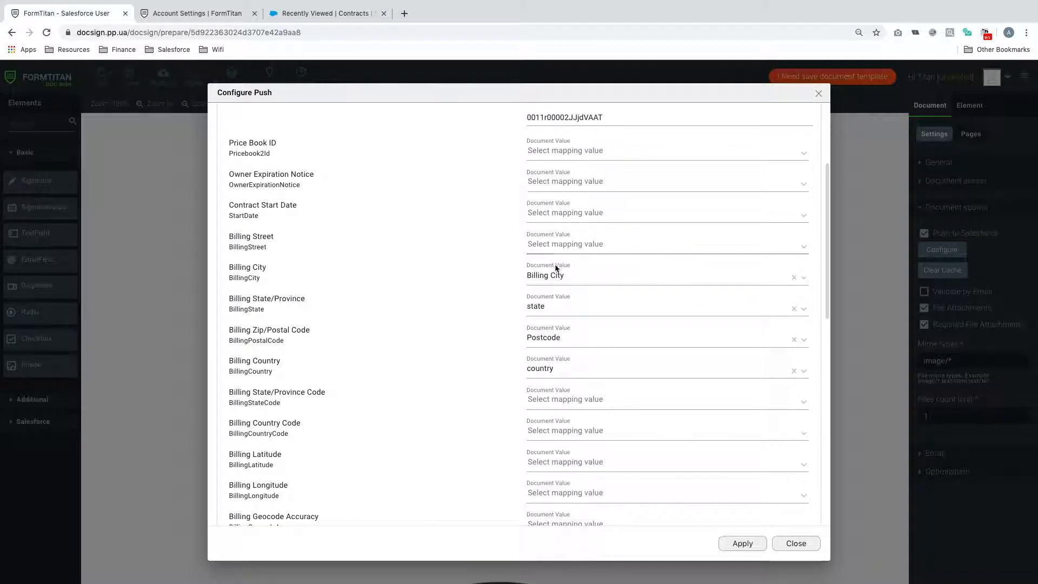
pyautogui.click(556, 244)
pyautogui.write('billing stree')
pyautogui.click(551, 266)
pyautogui.scroll(-6, 573, 324)
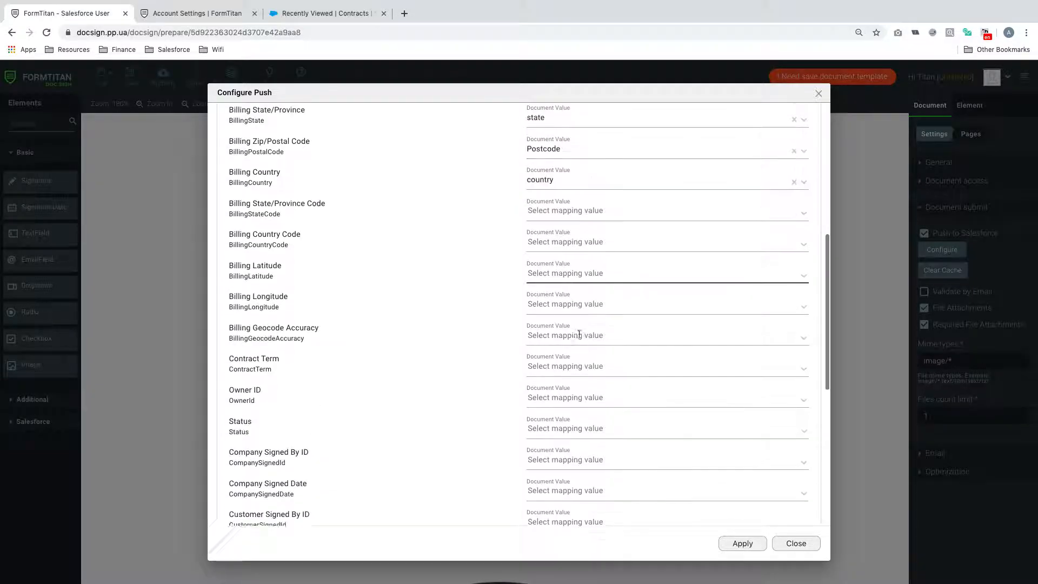
pyautogui.scroll(-5, 579, 338)
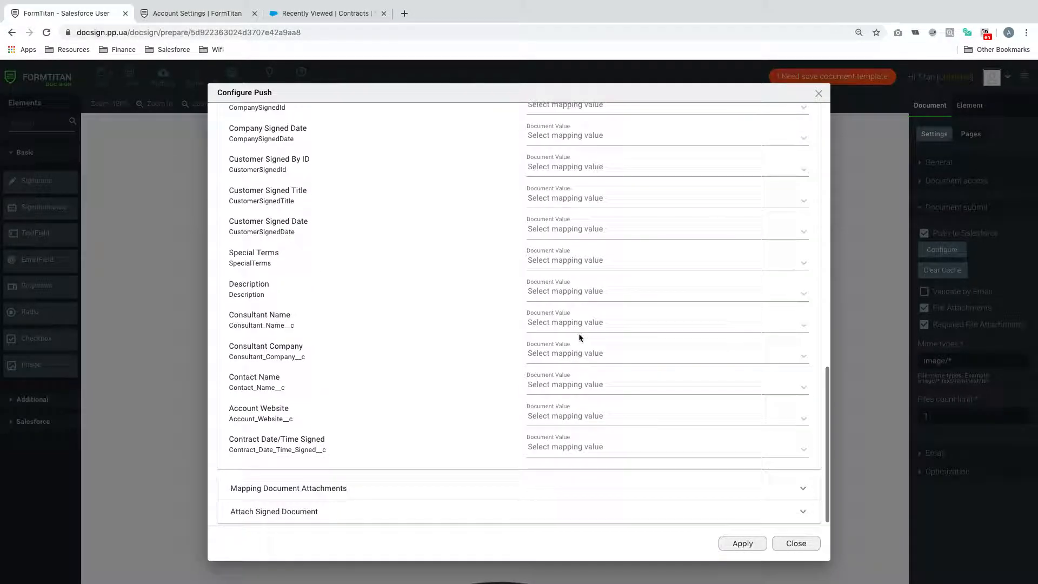
pyautogui.click(573, 387)
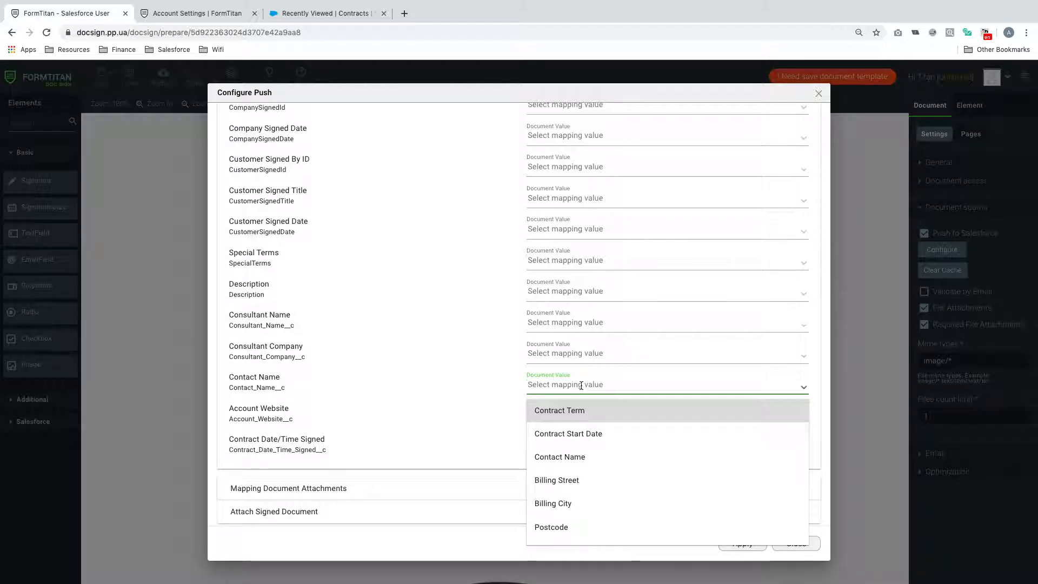
pyautogui.click(566, 457)
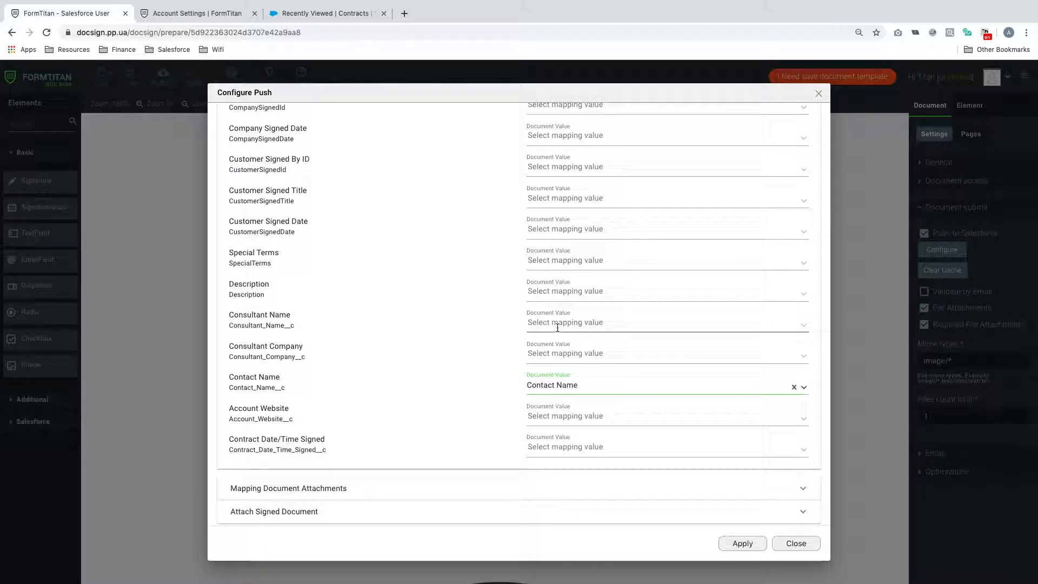
# - Map Salesforce Contract Term to the form's Contract Term value and expand attachment mapping
pyautogui.scroll(5, 492, 328)
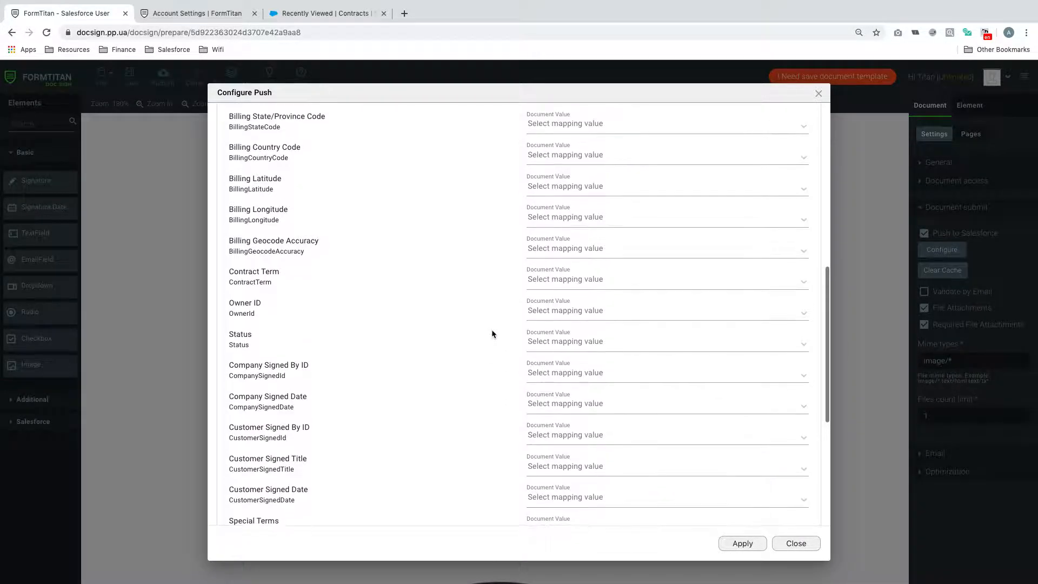
pyautogui.click(552, 292)
pyautogui.write('contract ter')
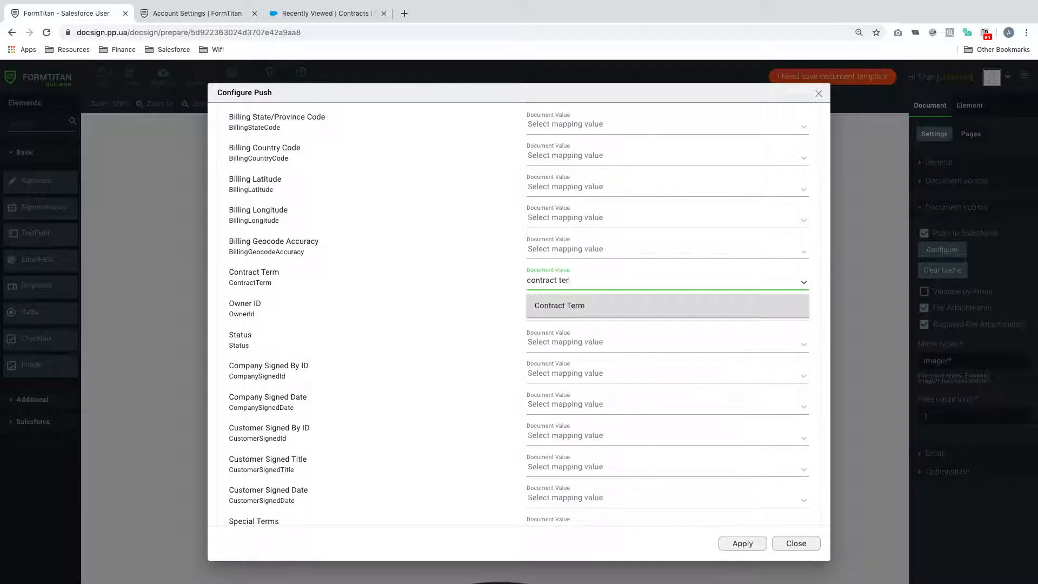
pyautogui.click(581, 312)
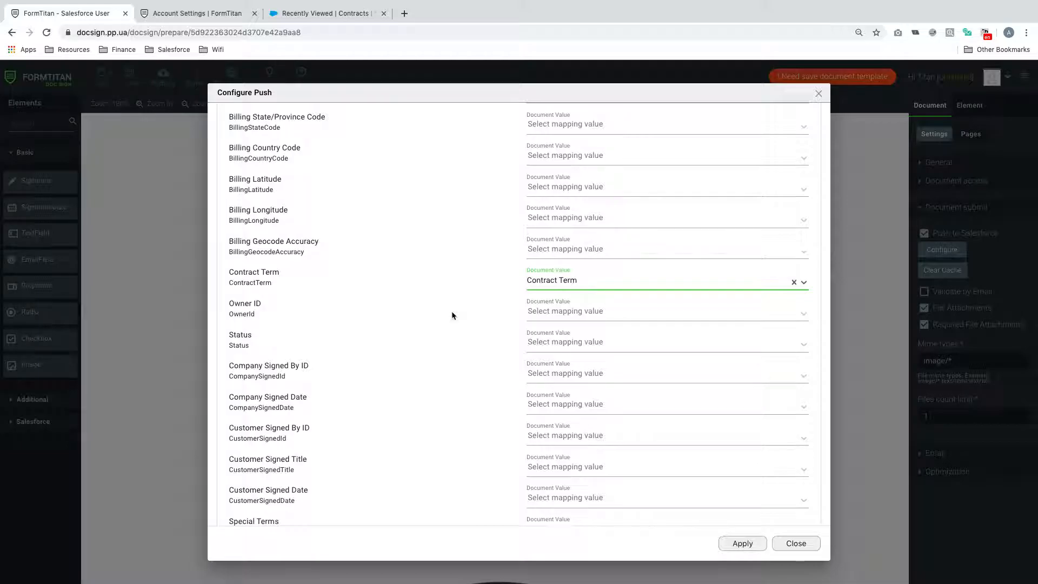
pyautogui.scroll(3, 452, 315)
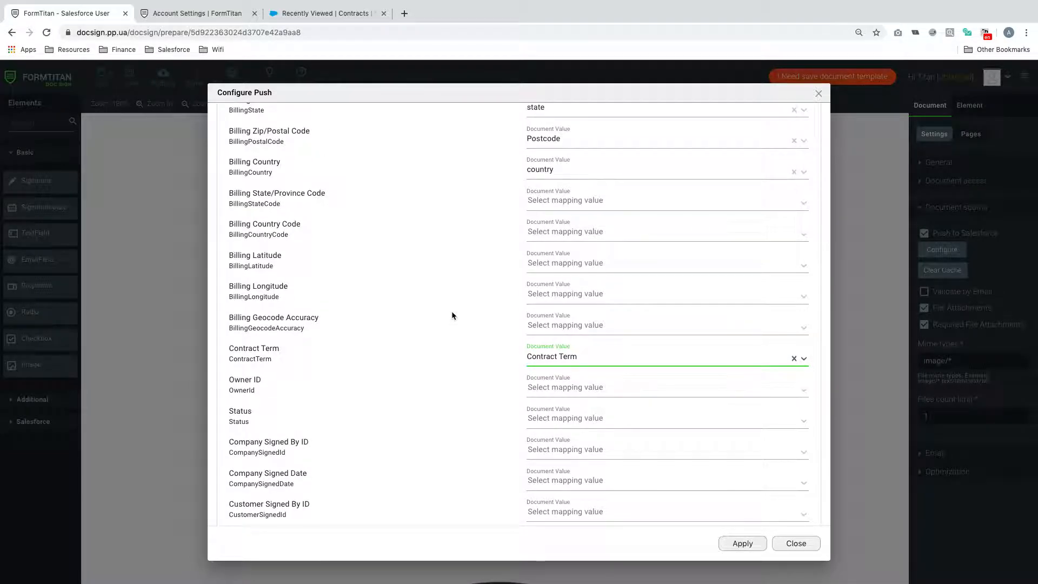
pyautogui.scroll(-10, 452, 315)
pyautogui.scroll(15, 452, 315)
pyautogui.scroll(2, 452, 315)
pyautogui.scroll(-10, 452, 316)
pyautogui.click(343, 485)
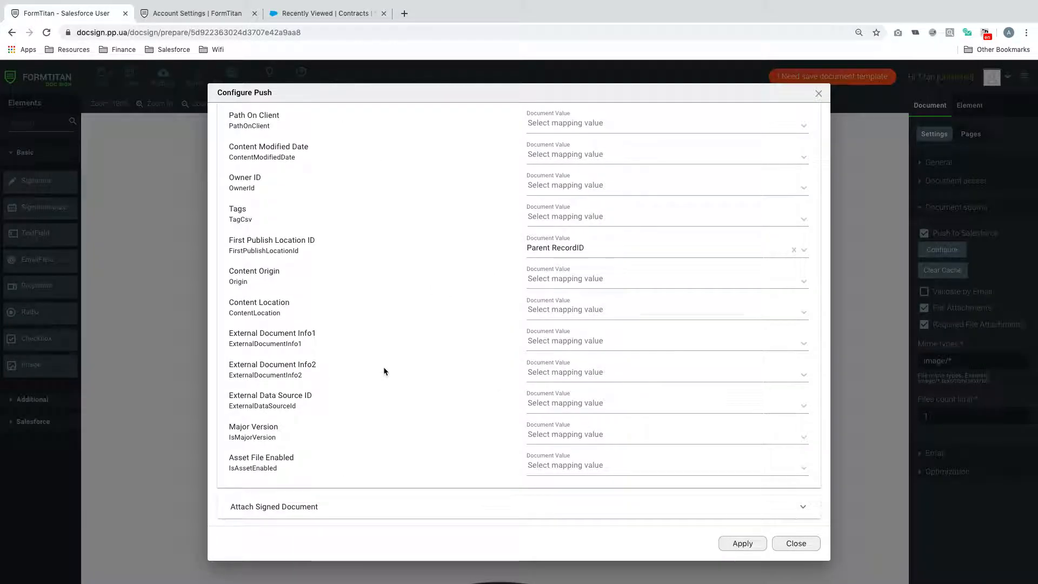
# - Keep Version Data as the attachment field and set the Title static value to 'Demo Upload Attachment'
pyautogui.scroll(6, 412, 311)
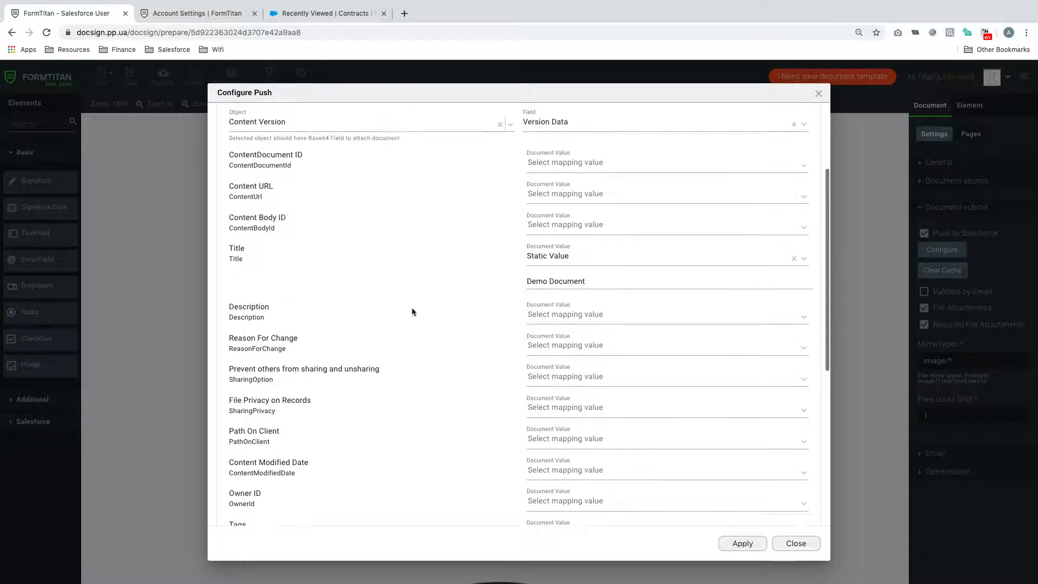
pyautogui.scroll(3, 412, 312)
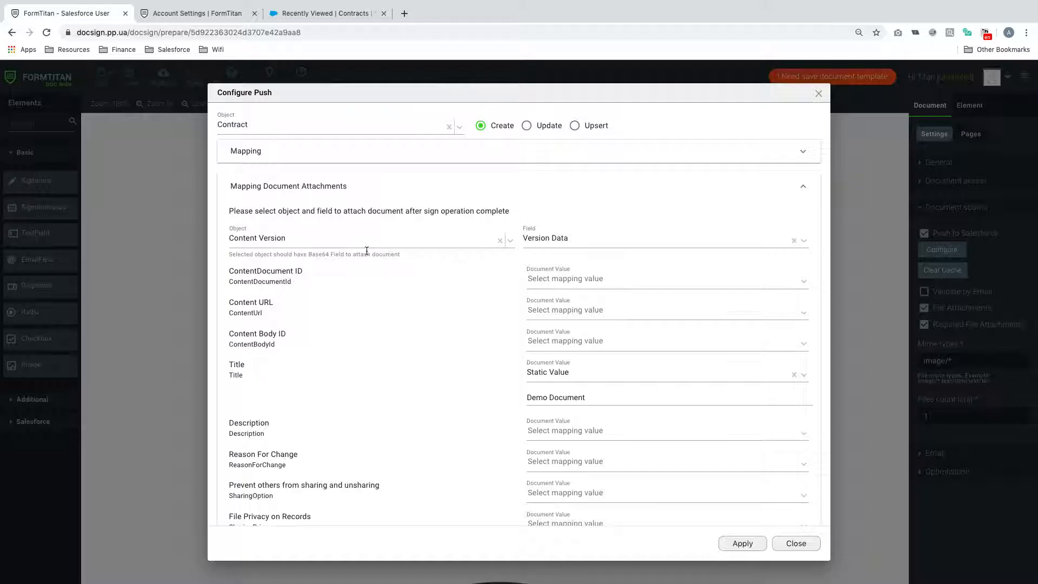
pyautogui.click(572, 237)
pyautogui.click(562, 265)
pyautogui.moveTo(230, 363); pyautogui.dragTo(244, 379)
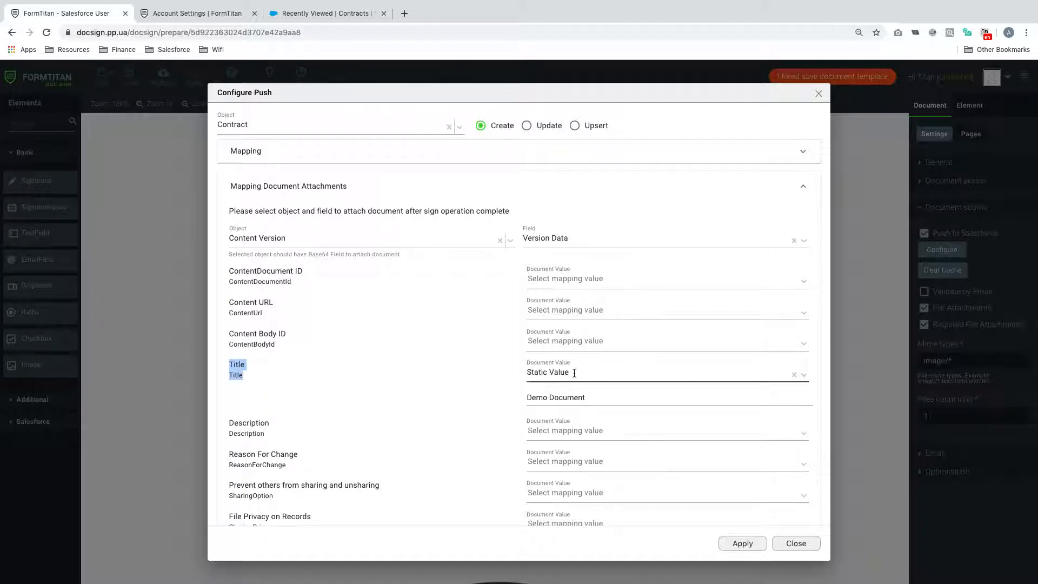
pyautogui.click(598, 397)
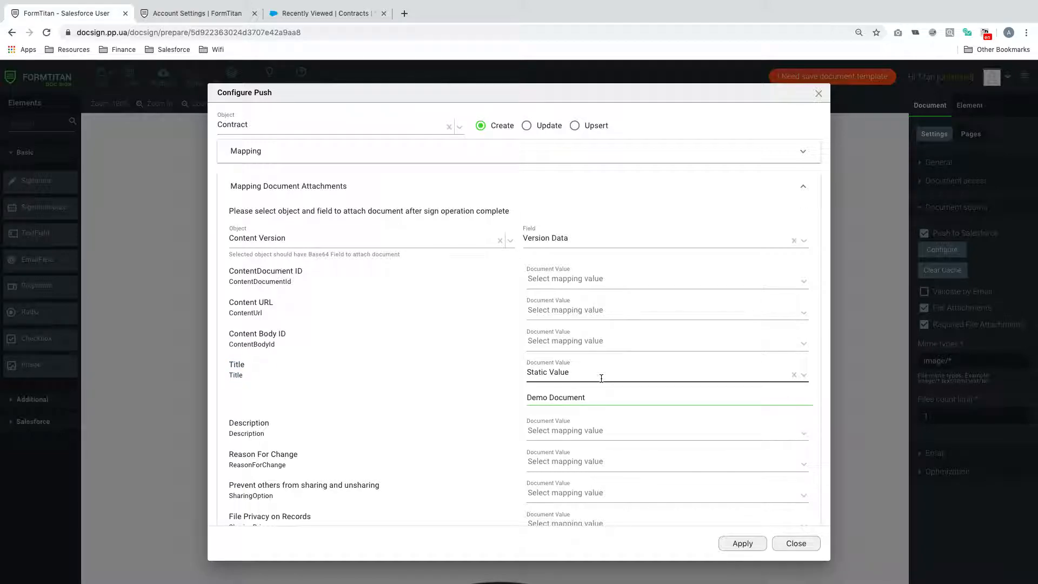
pyautogui.click(601, 378)
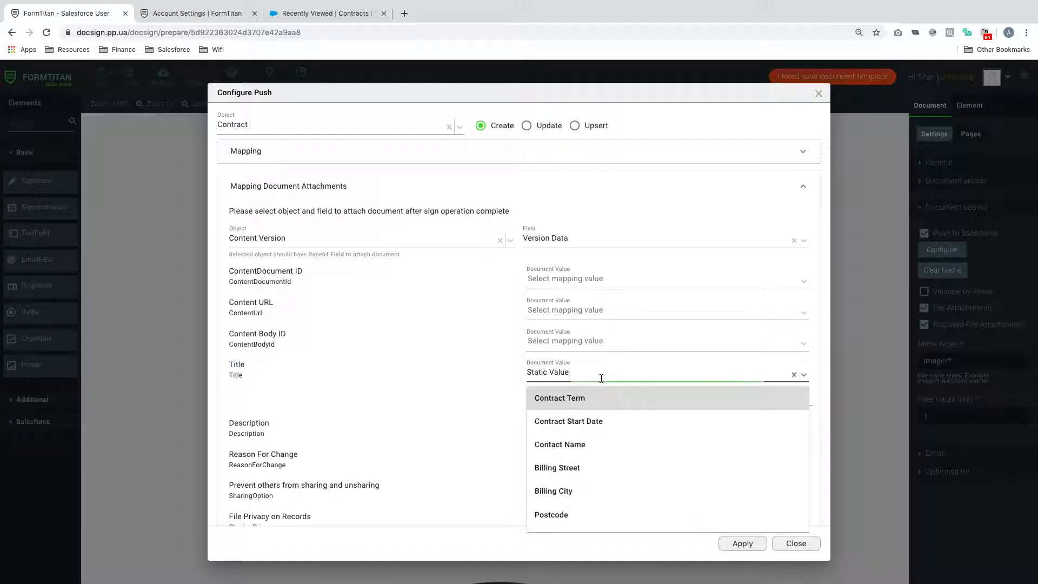
pyautogui.click(483, 399)
pyautogui.moveTo(599, 395); pyautogui.dragTo(483, 396)
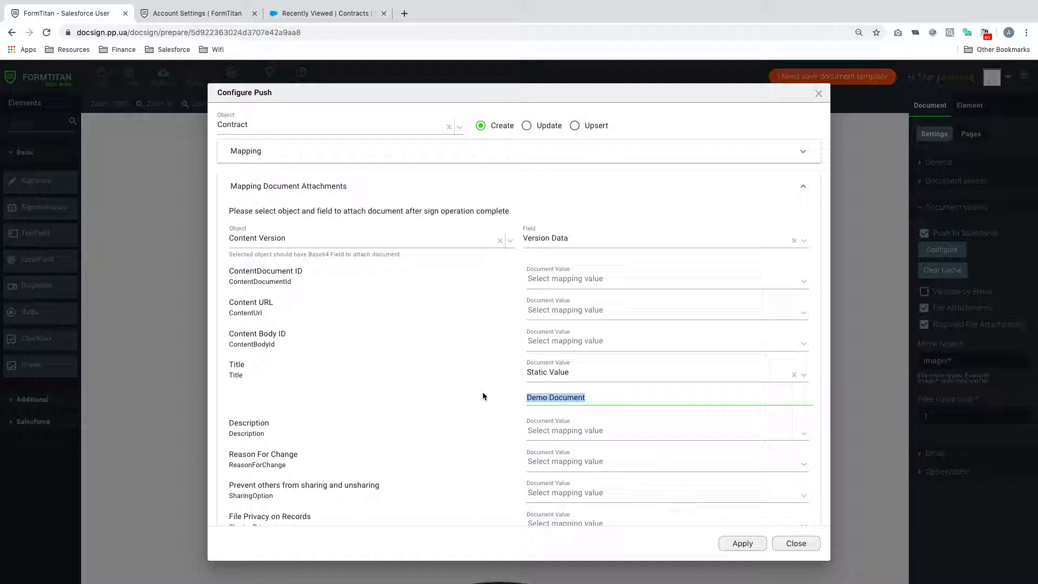
pyautogui.press('BackSpace')
pyautogui.write('Demo')
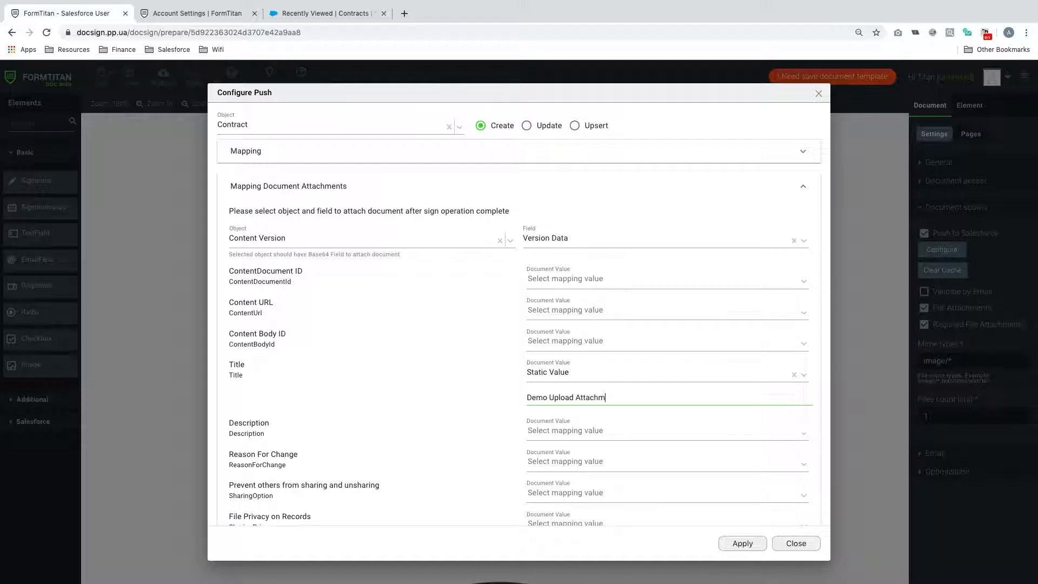
# - Keep Parent RecordID as the First Publish Location ID mapping
pyautogui.scroll(-5, 378, 389)
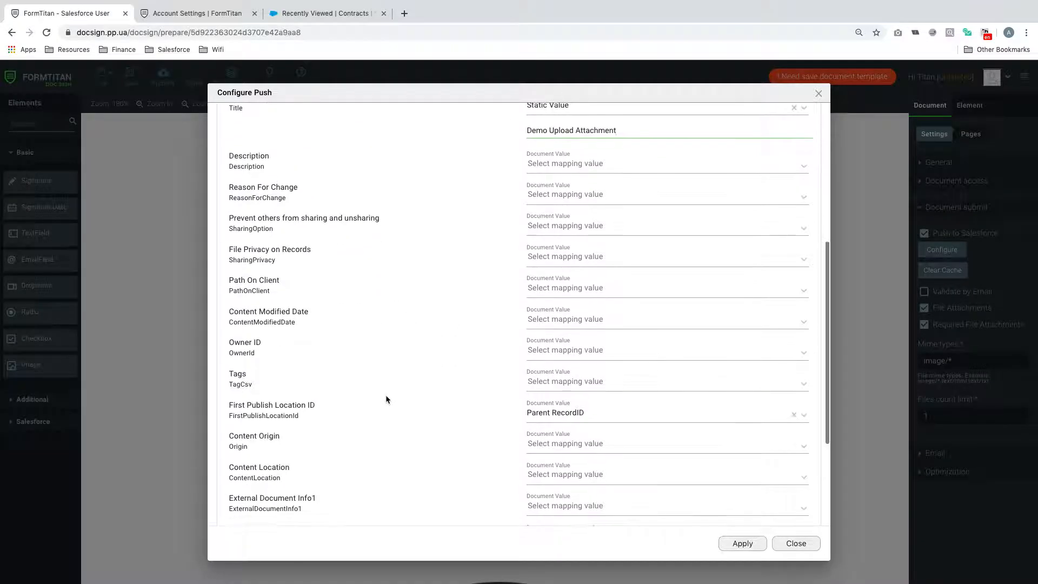
pyautogui.moveTo(225, 406); pyautogui.dragTo(315, 424)
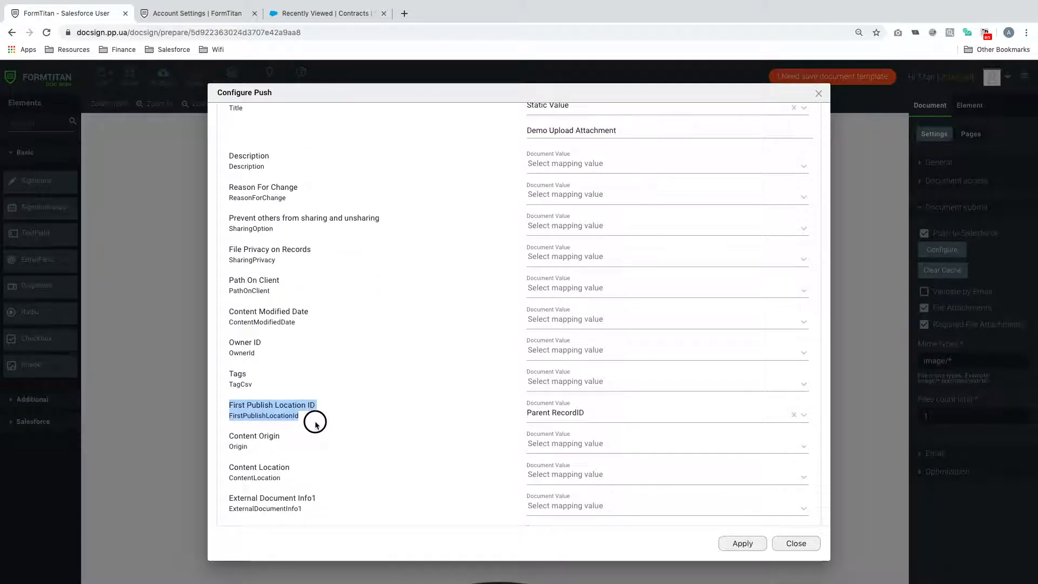
pyautogui.click(587, 414)
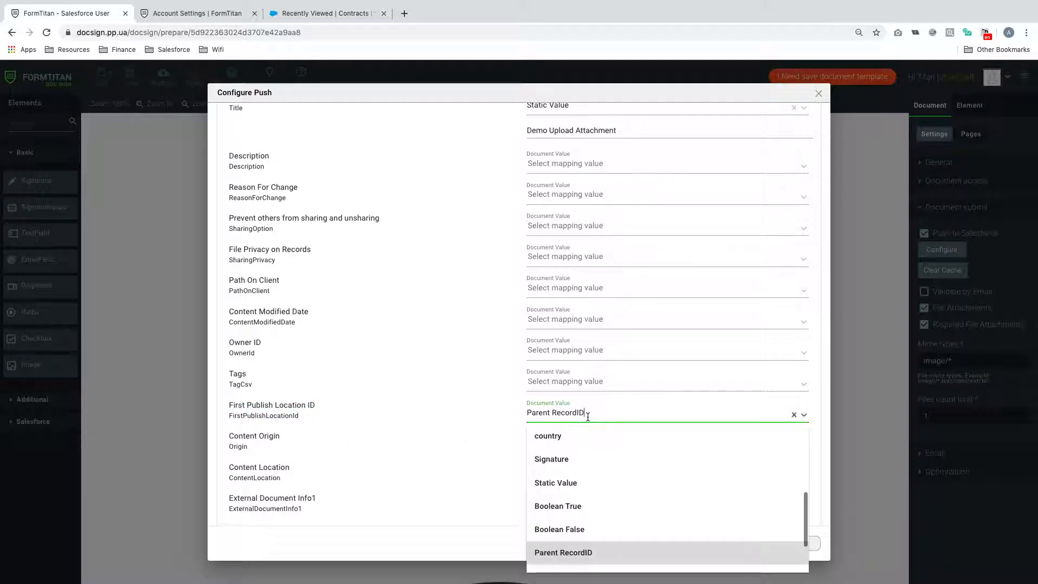
pyautogui.click(589, 552)
# - Apply the push configuration, then save and publish the document for signing
pyautogui.click(742, 543)
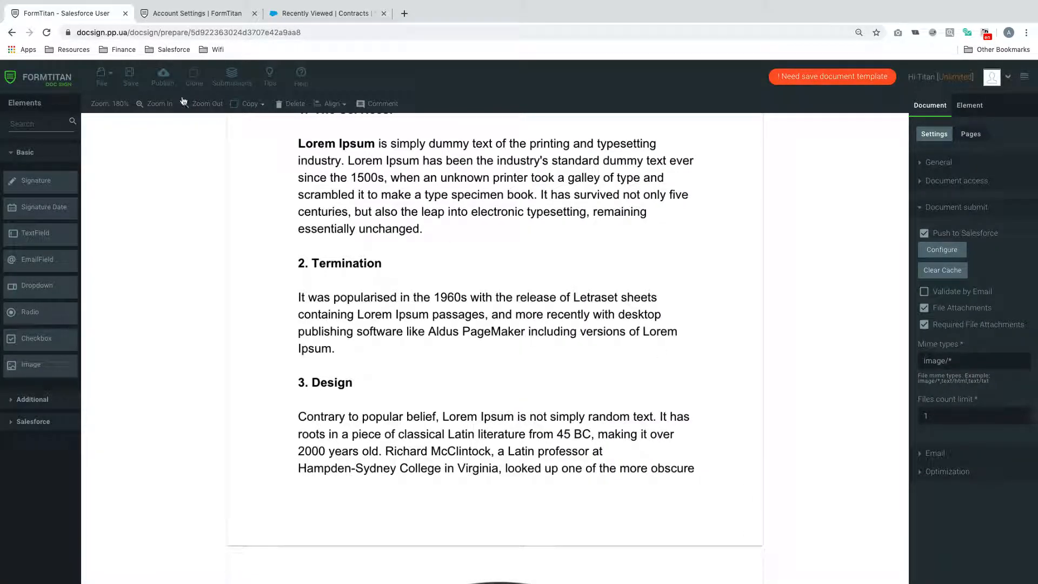
pyautogui.click(130, 75)
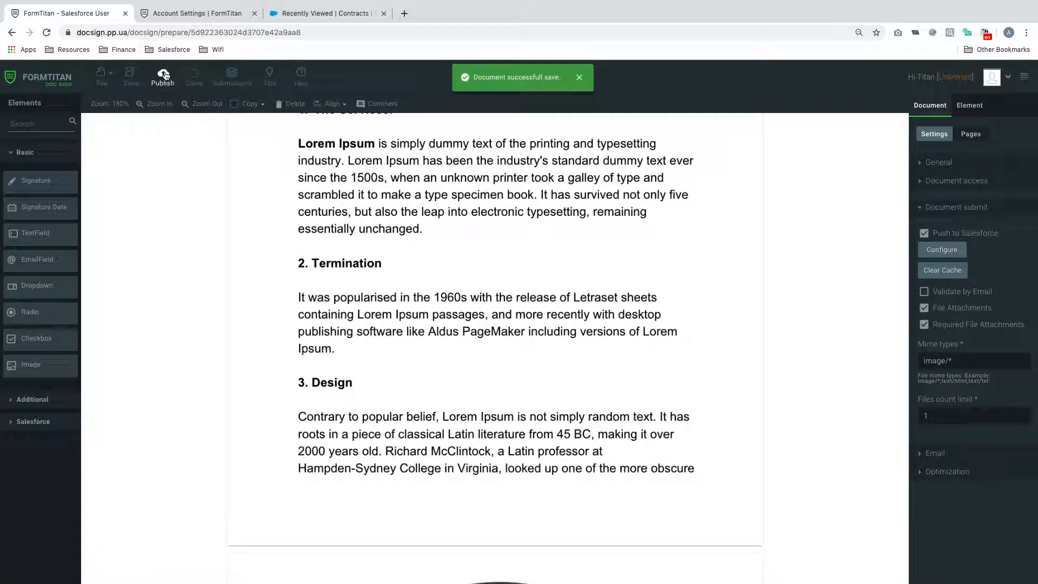
pyautogui.click(164, 75)
pyautogui.click(705, 322)
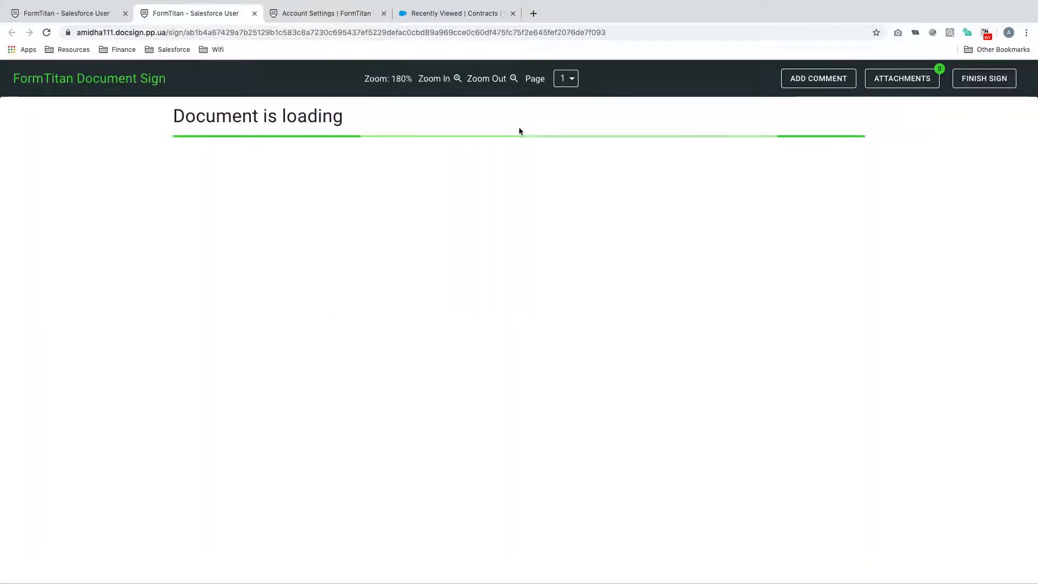
# - Enter Contract Term 24, the contact name, Billing Street 'Test Street' and Billing City 'Test City'
pyautogui.scroll(-20, 570, 326)
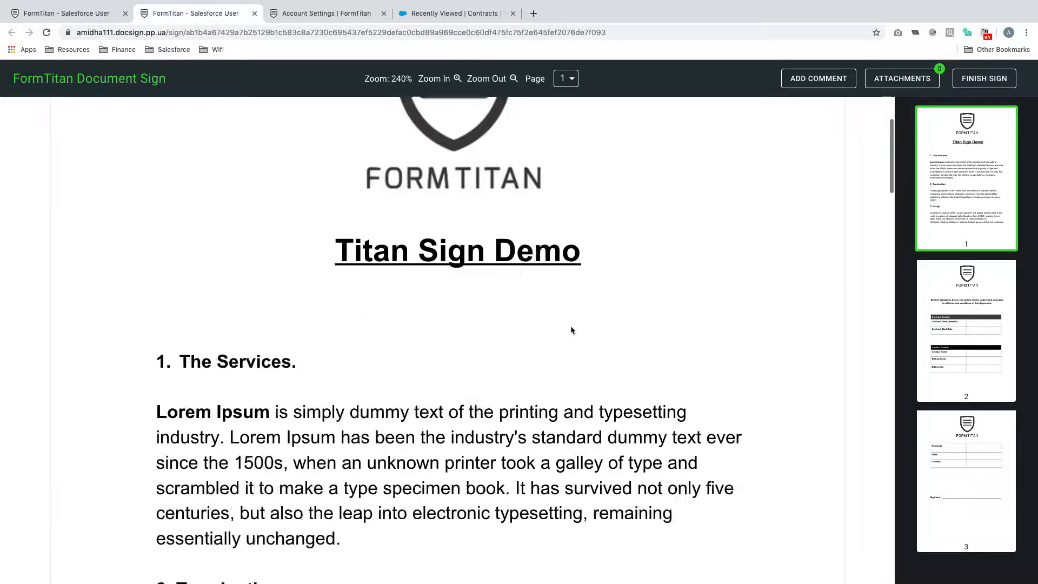
pyautogui.scroll(-8, 570, 330)
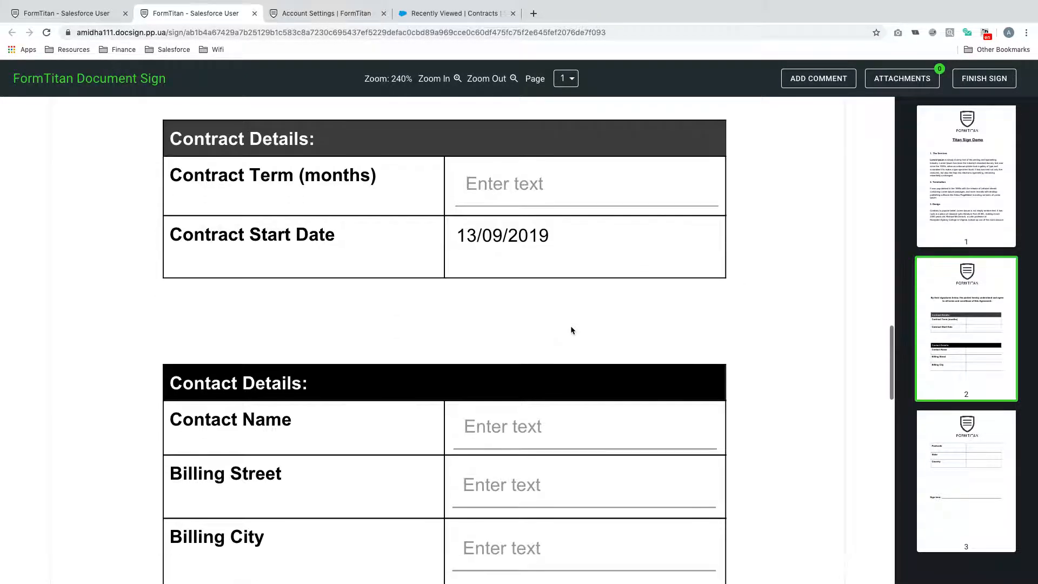
pyautogui.scroll(1, 570, 329)
pyautogui.click(533, 233)
pyautogui.write('24')
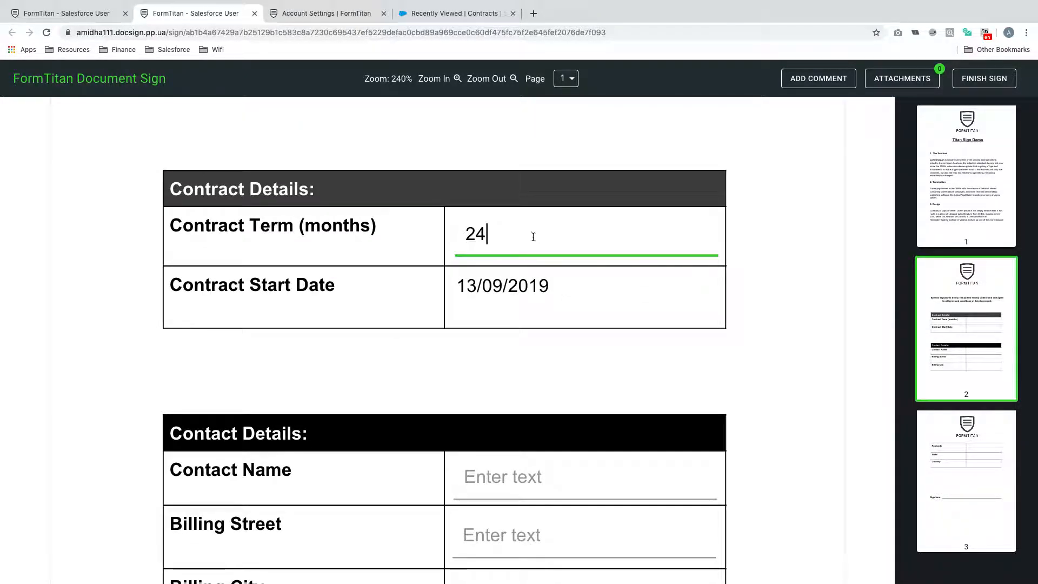
pyautogui.scroll(-3, 549, 267)
pyautogui.click(541, 341)
pyautogui.write('Joe Bloggs')
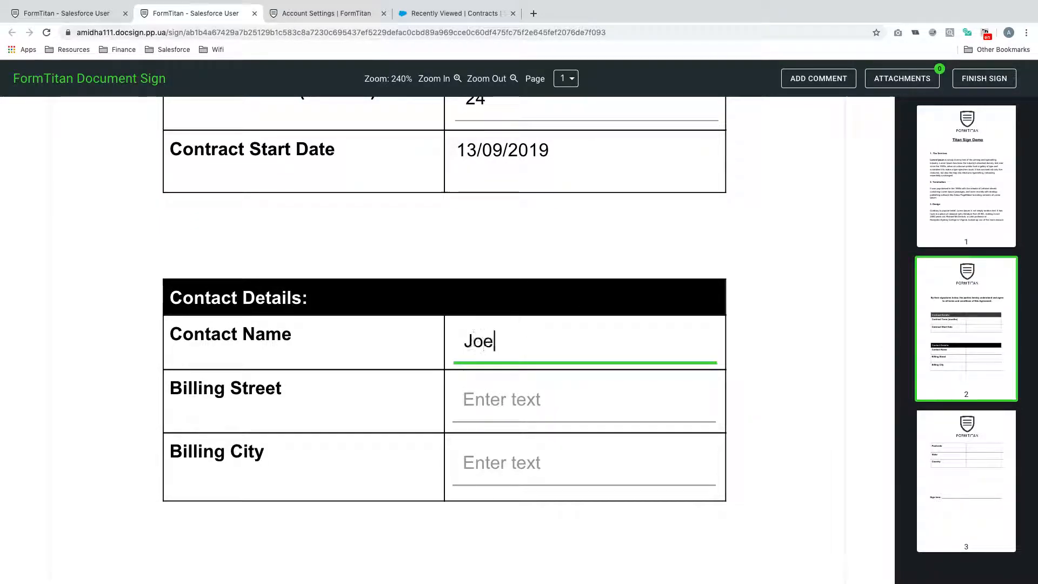
pyautogui.click(547, 403)
pyautogui.write('Test Street')
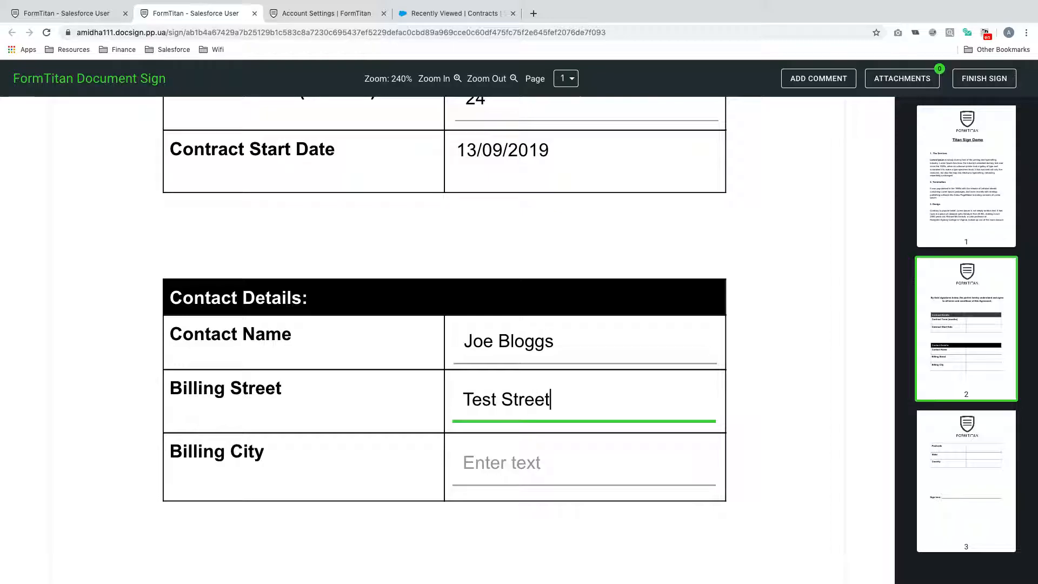
pyautogui.click(552, 459)
pyautogui.write('Test City')
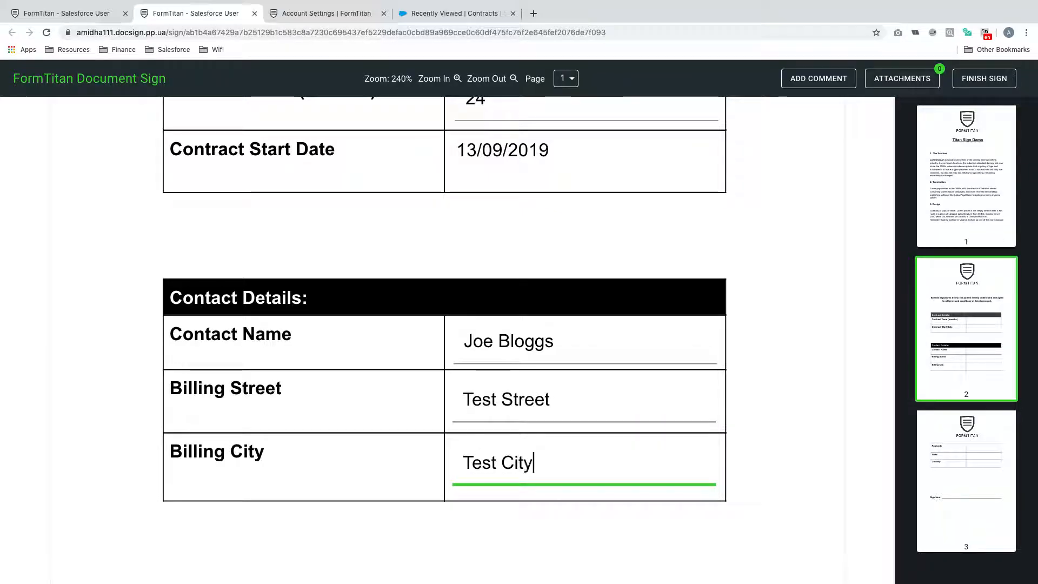
# - Fill in Postcode 'TEST SI3', State 'Alabama' and Country 'United States'
pyautogui.scroll(-1, 563, 475)
pyautogui.scroll(-10, 562, 475)
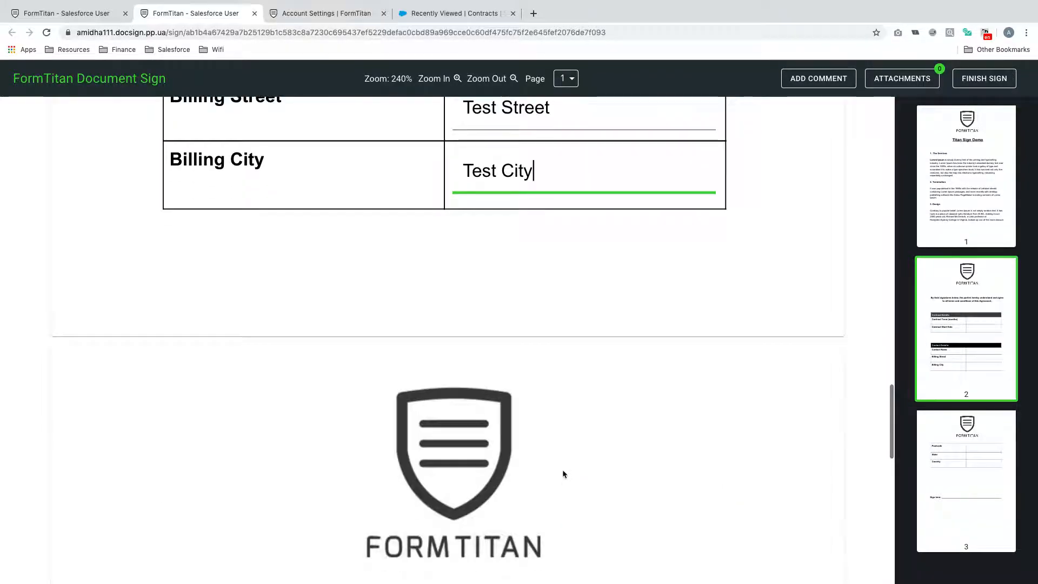
pyautogui.click(554, 286)
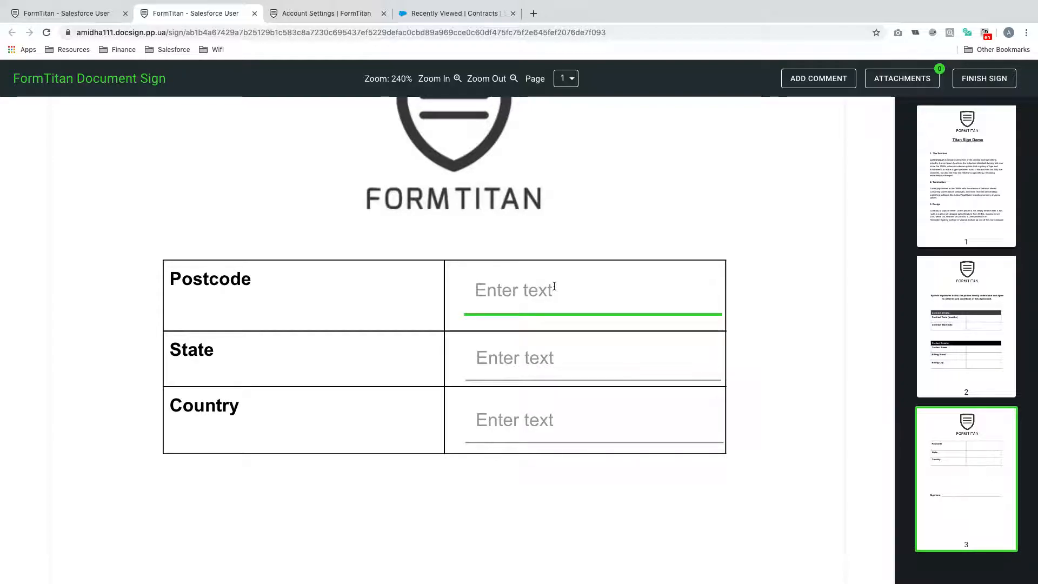
pyautogui.write('TEST SI3')
pyautogui.click(554, 349)
pyautogui.write('Alabama')
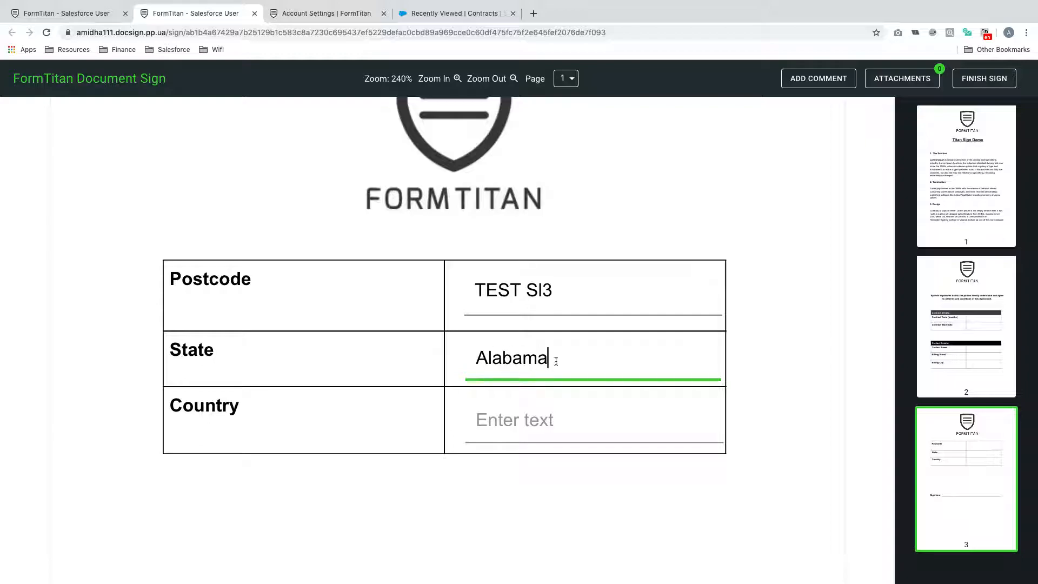
pyautogui.click(550, 435)
pyautogui.write('Uni')
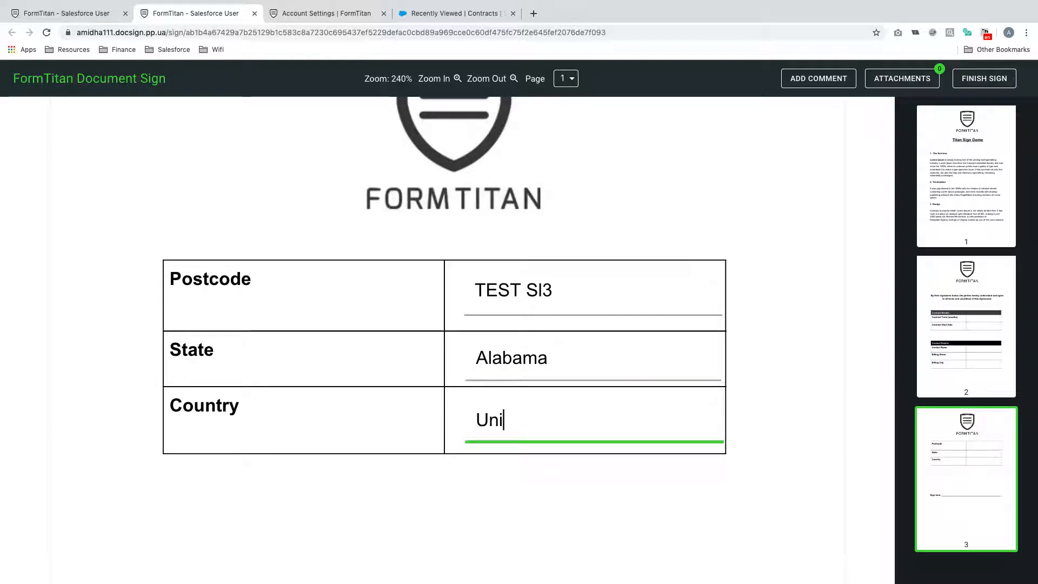
pyautogui.write('ted States')
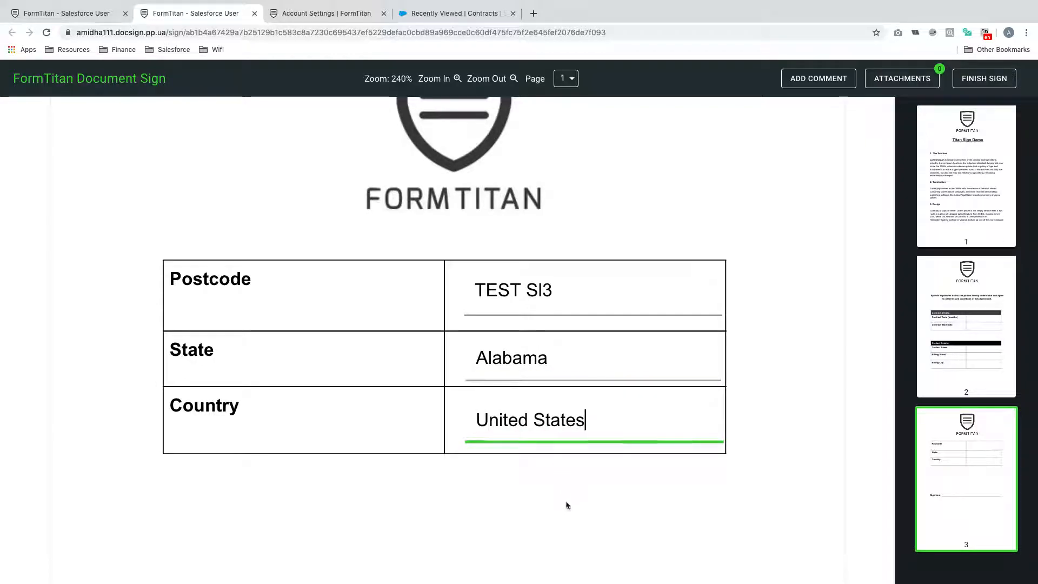
pyautogui.scroll(-8, 565, 500)
# - Place the second saved signature on the Sign here line and attempt to finish signing
pyautogui.click(337, 253)
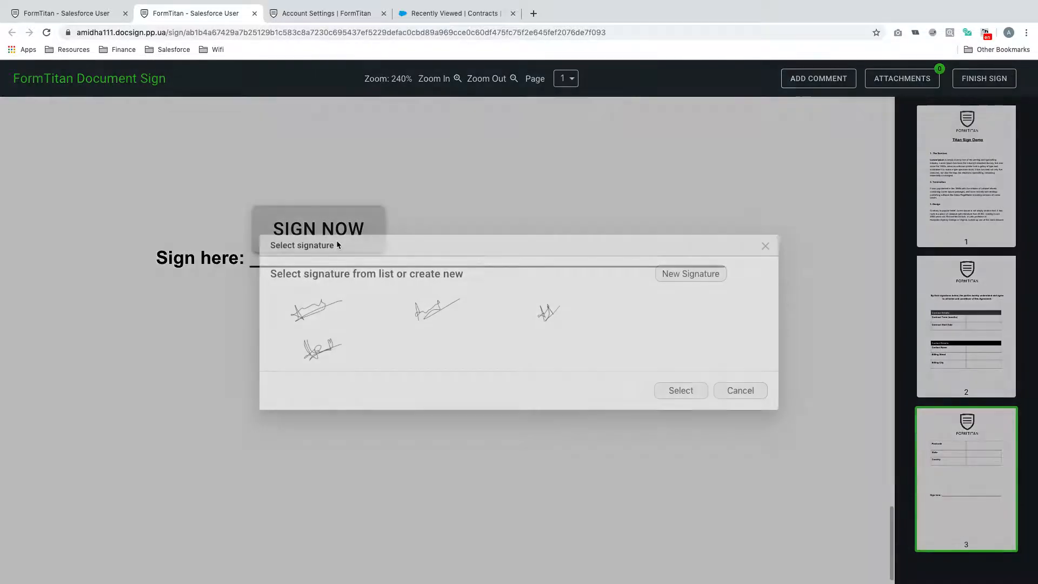
pyautogui.click(461, 319)
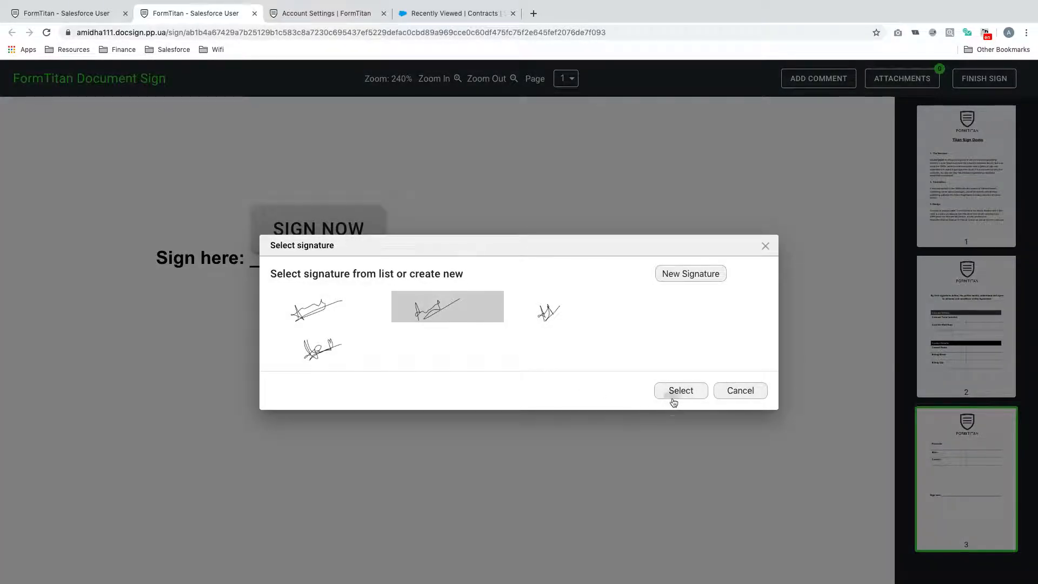
pyautogui.click(674, 400)
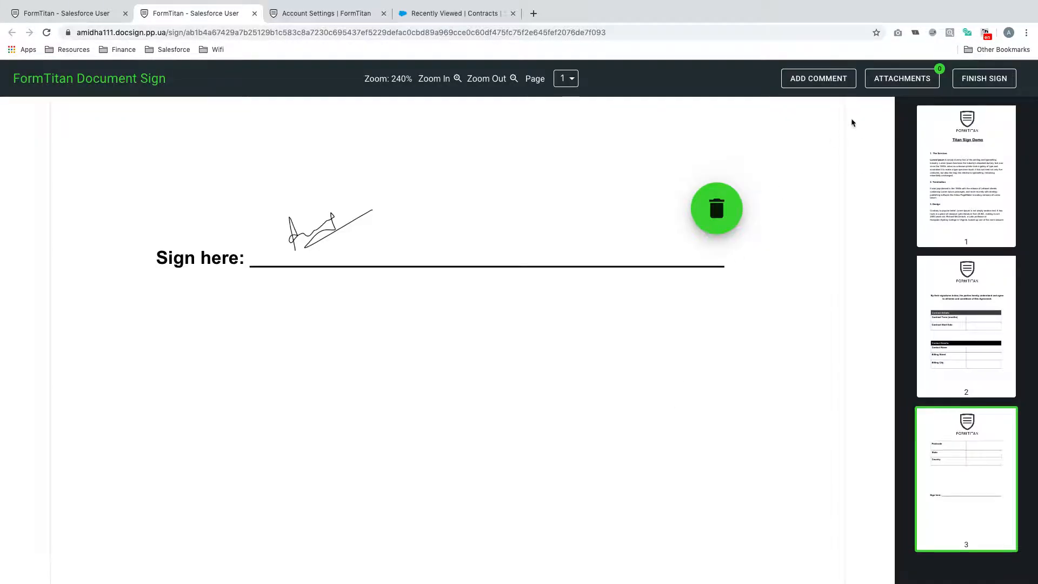
pyautogui.click(994, 86)
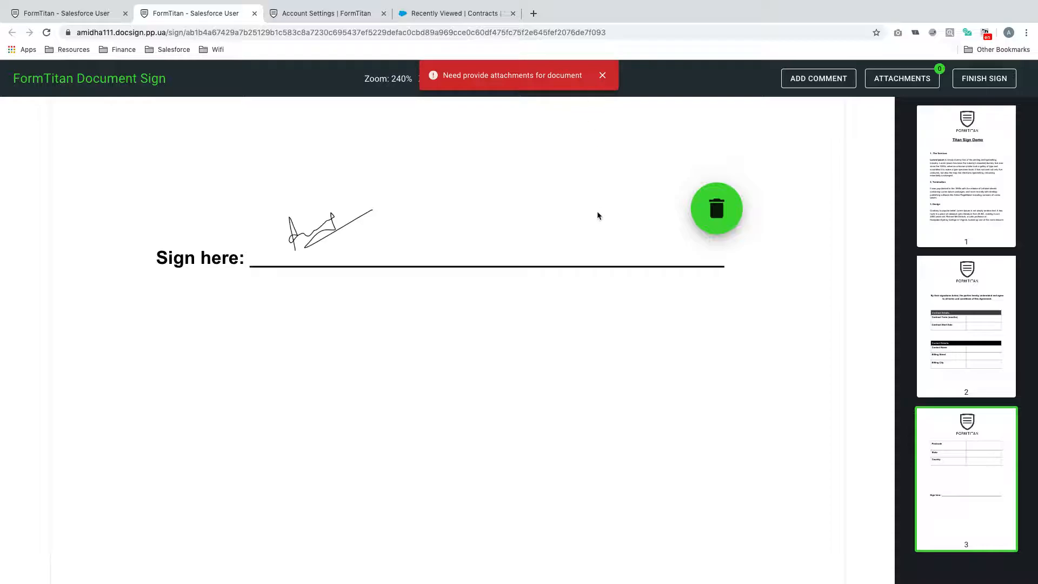
pyautogui.scroll(20, 597, 211)
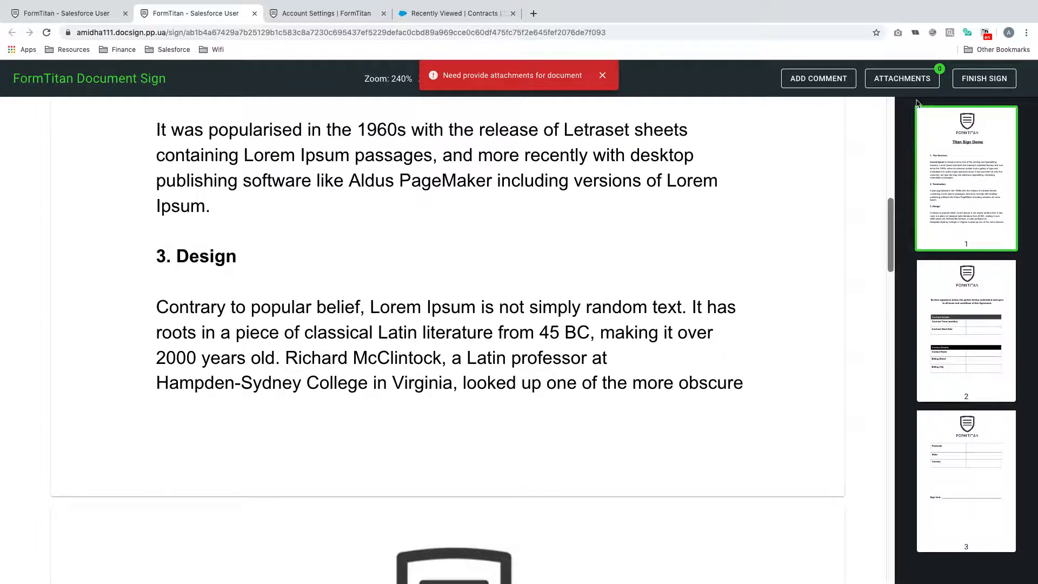
# - Attach download.jpg to the document and finish signing
pyautogui.click(918, 85)
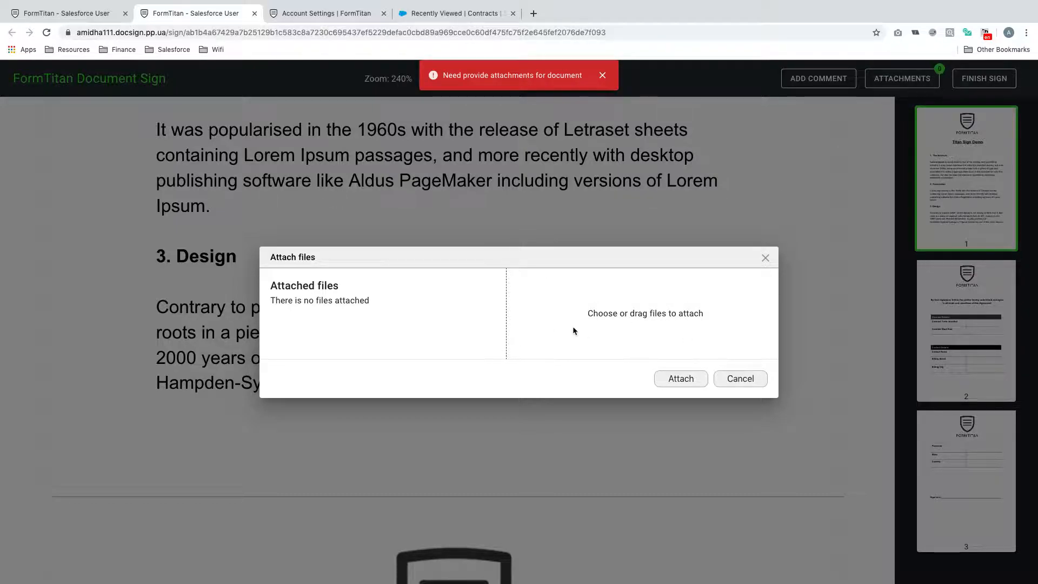
pyautogui.click(689, 321)
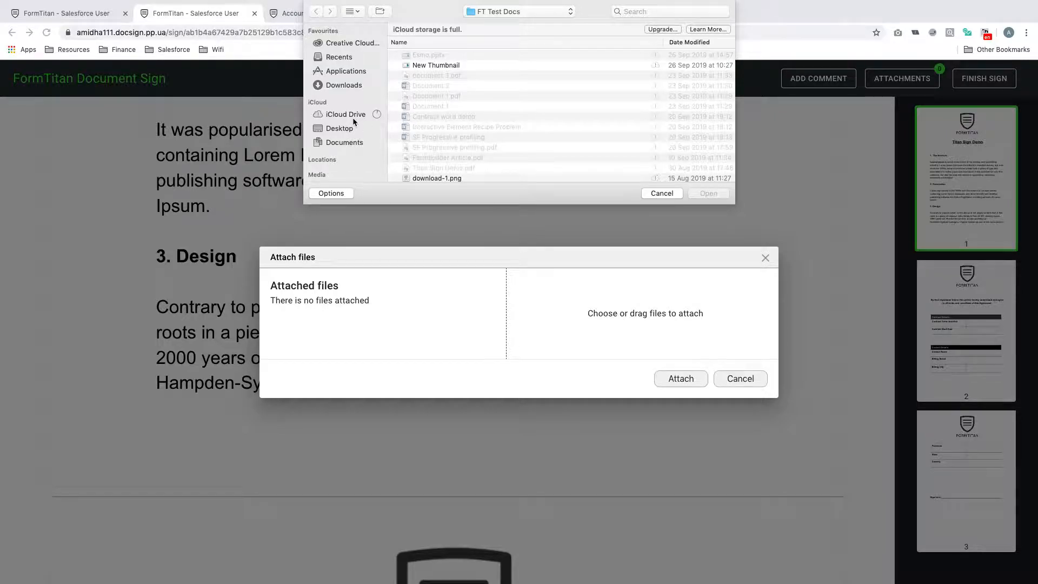
pyautogui.scroll(-3, 445, 95)
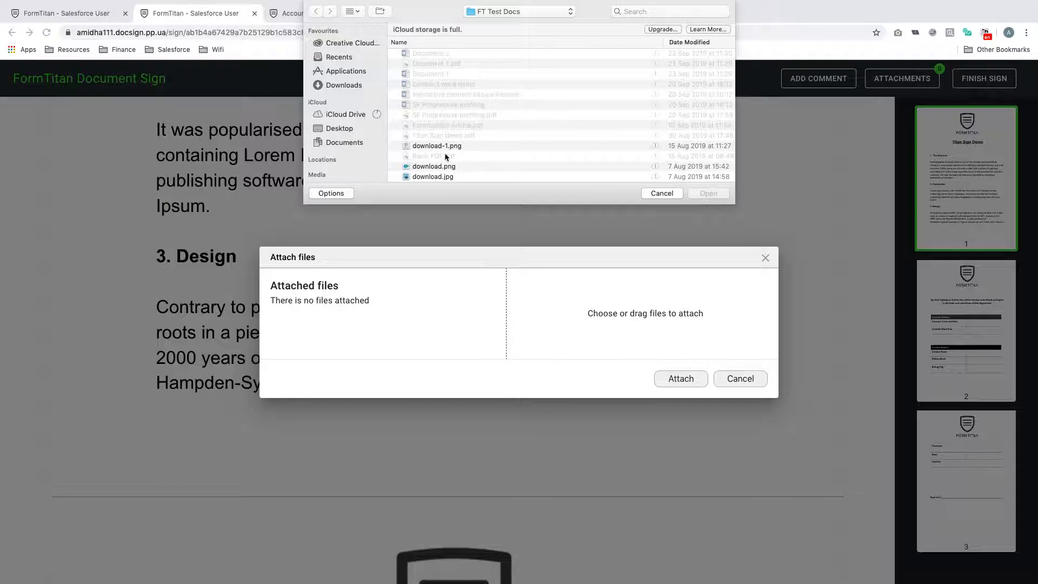
pyautogui.scroll(3, 447, 125)
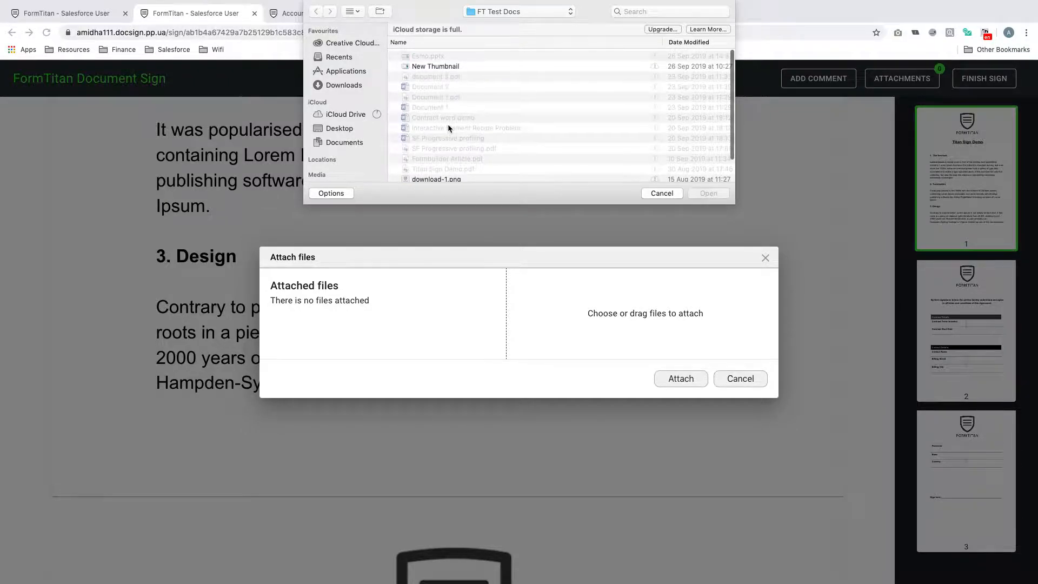
pyautogui.scroll(-3, 448, 128)
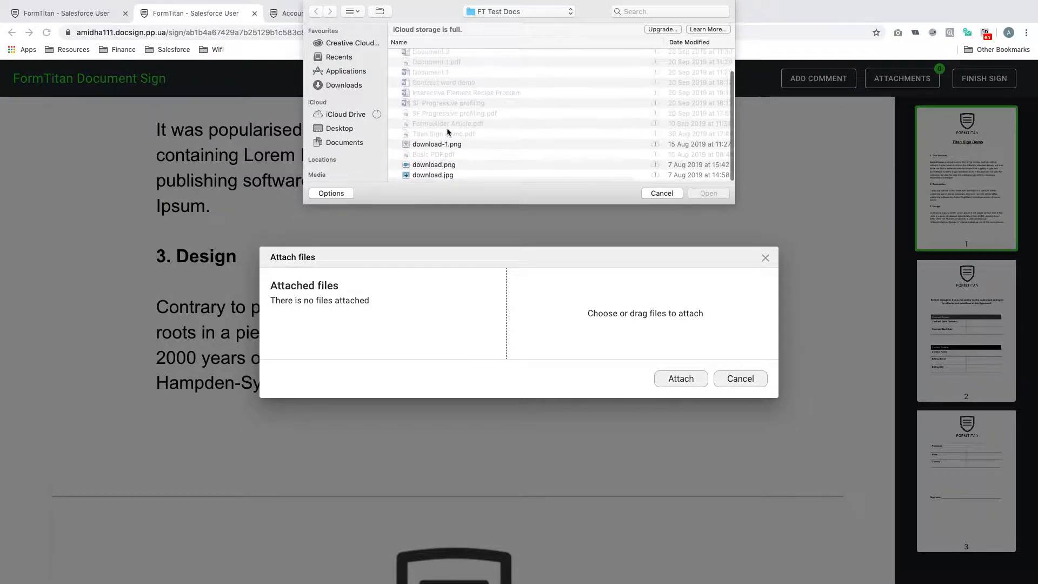
pyautogui.doubleClick(432, 177)
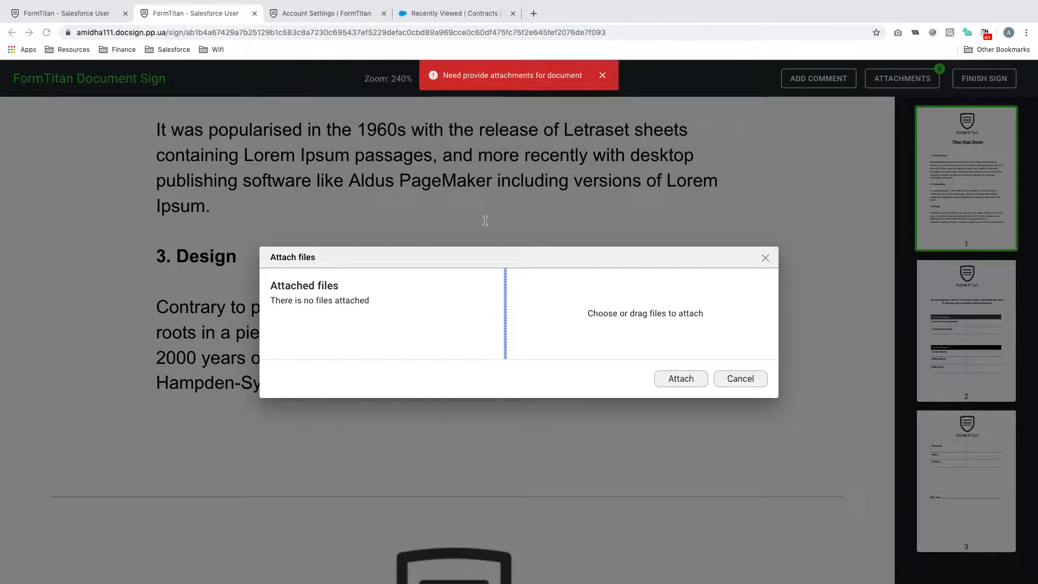
pyautogui.click(697, 381)
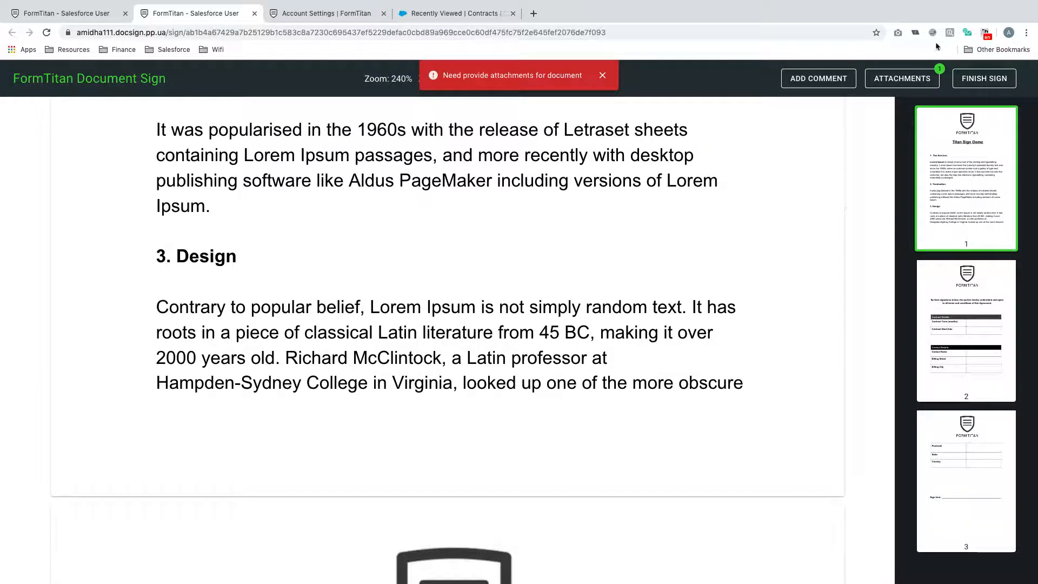
pyautogui.click(985, 80)
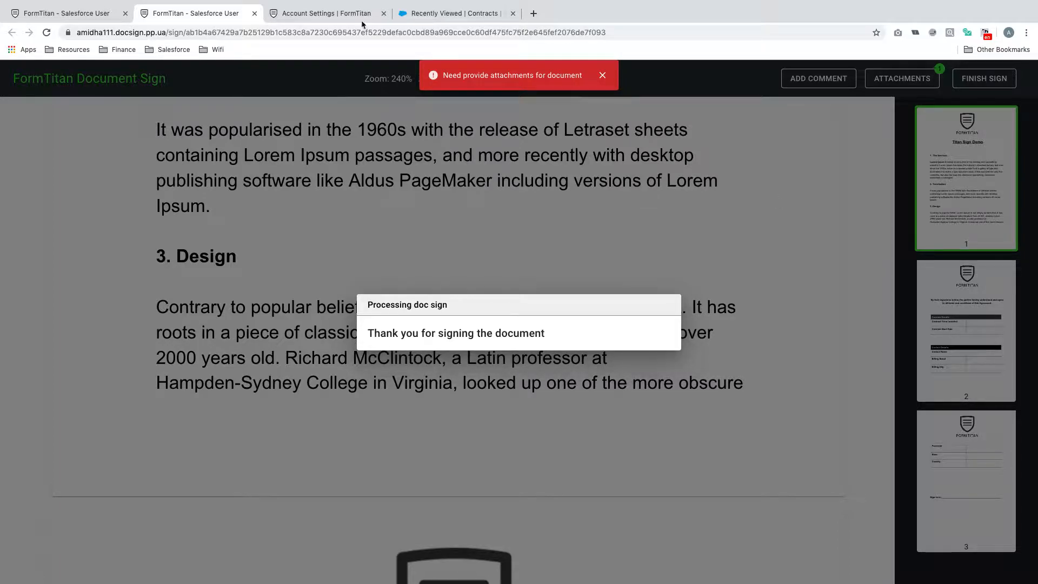
# - Refresh the Push Settings logs and open the new Salesforce Contract 00000124 record
pyautogui.click(325, 13)
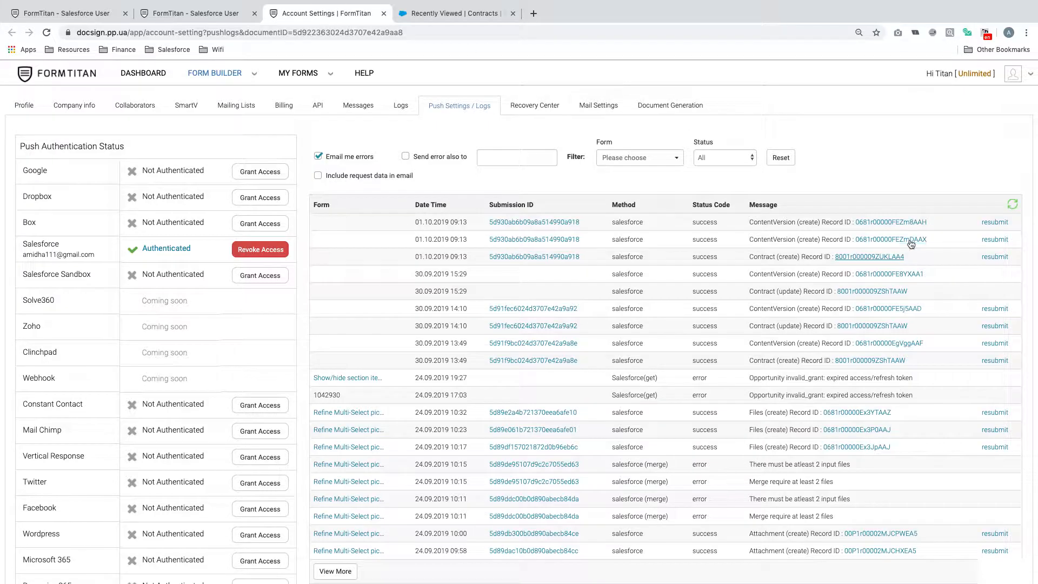
pyautogui.click(1012, 205)
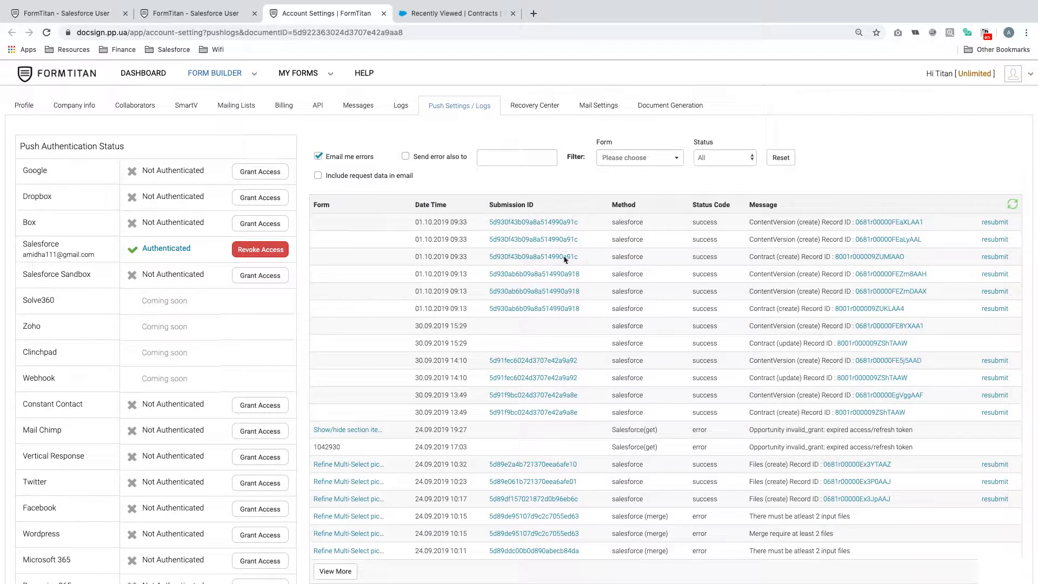
pyautogui.click(875, 257)
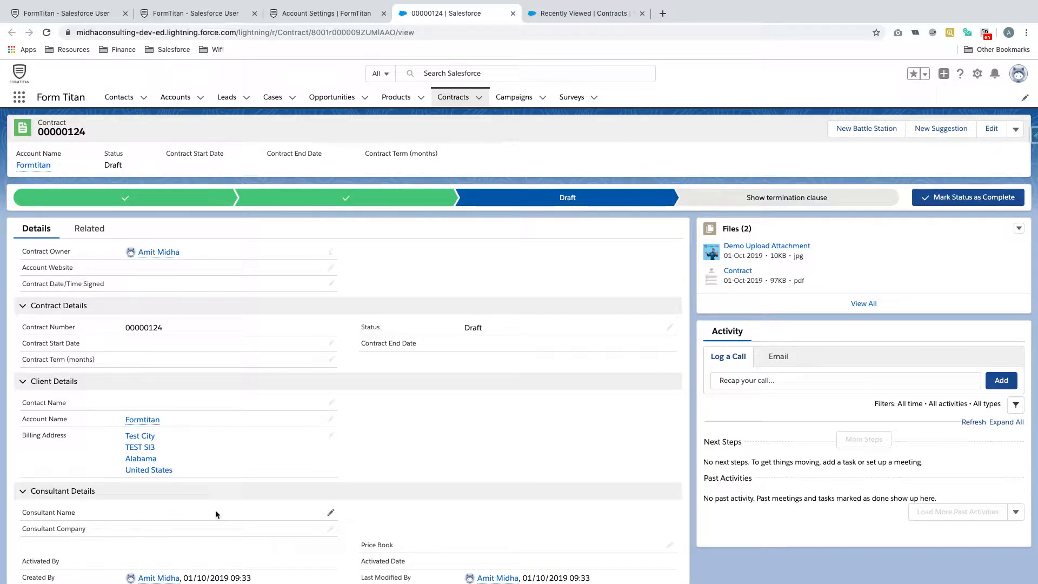
pyautogui.scroll(-2, 368, 461)
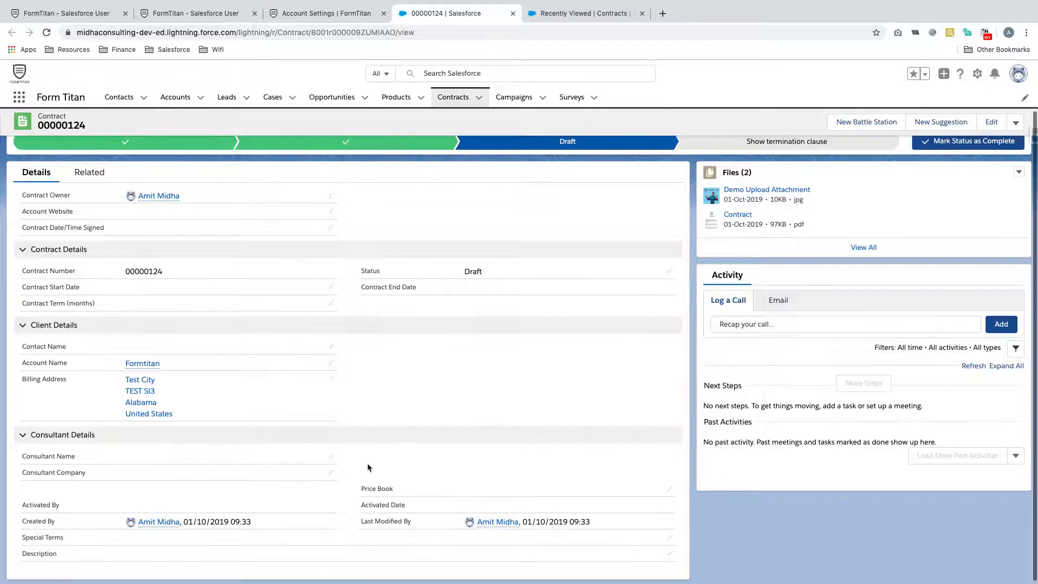
pyautogui.scroll(2, 369, 466)
pyautogui.click(746, 277)
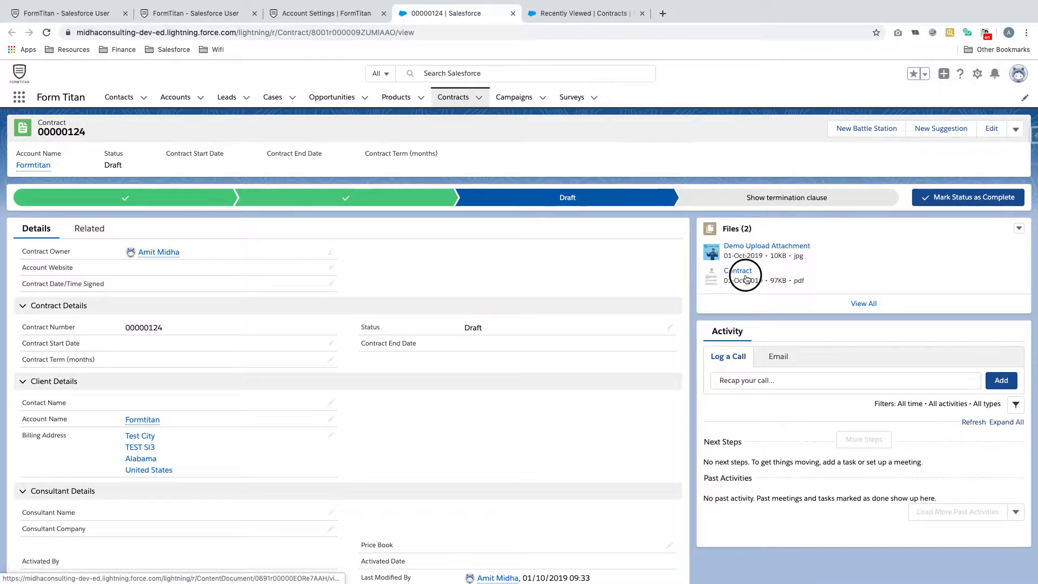
pyautogui.scroll(-10, 588, 284)
pyautogui.scroll(10, 588, 284)
pyautogui.press('Escape')
pyautogui.click(769, 250)
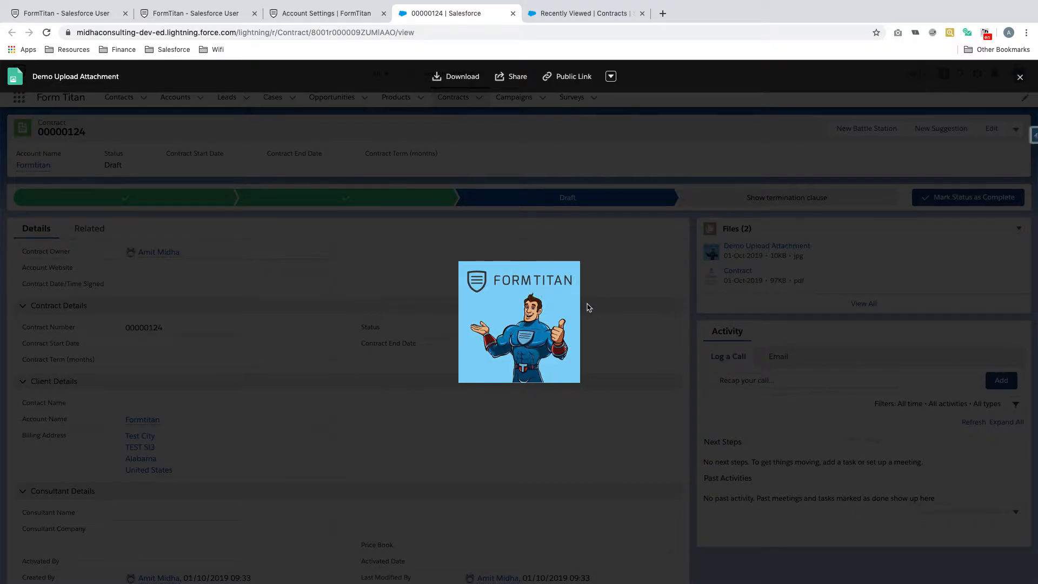
pyautogui.press('Escape')
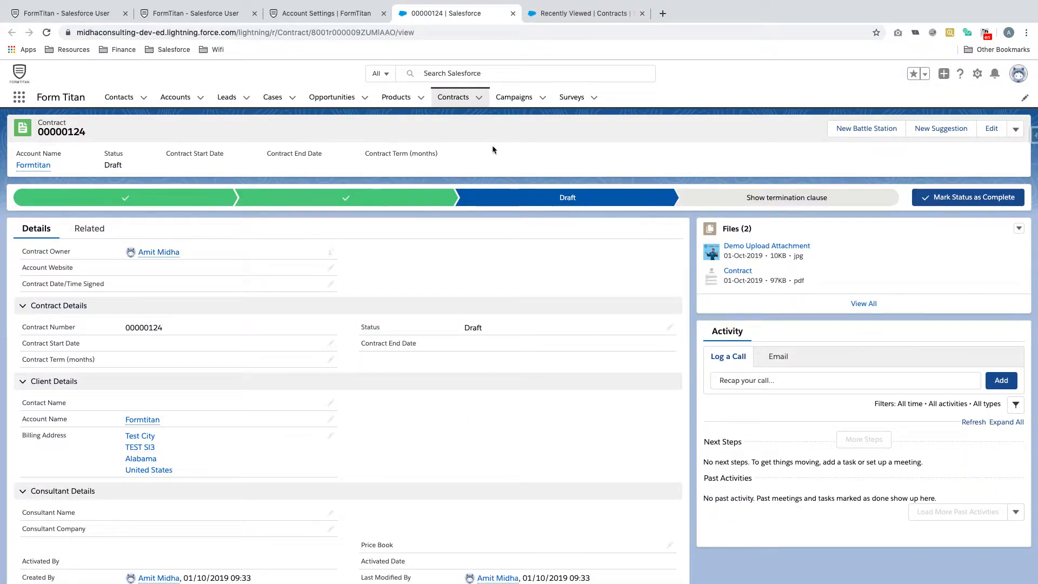